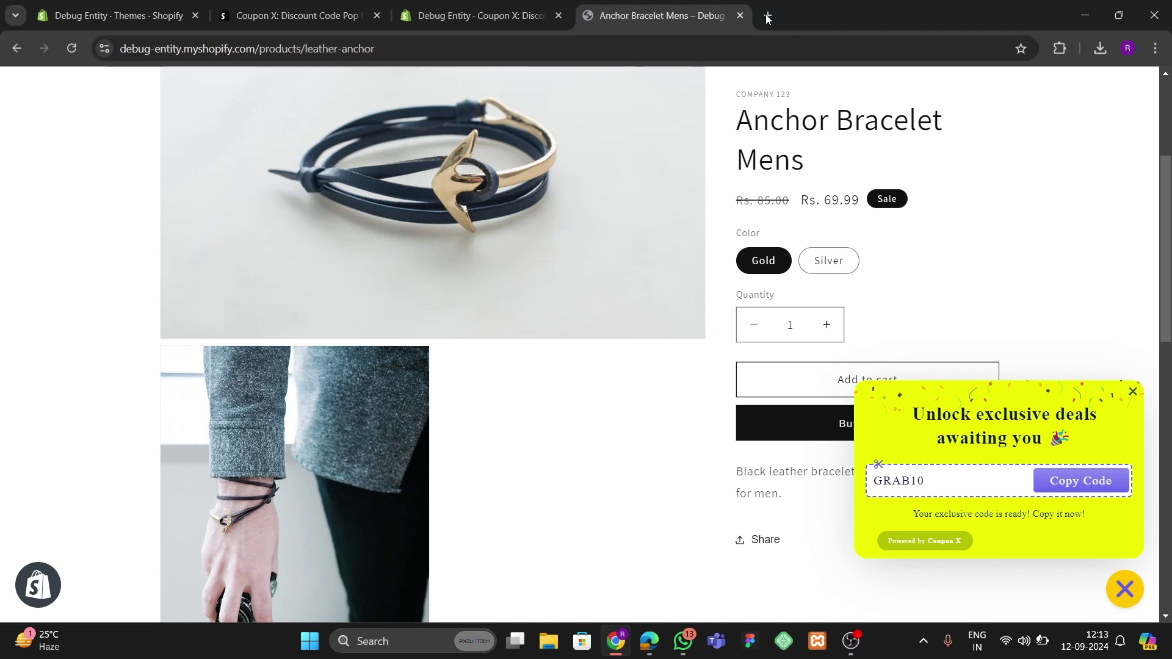
- Check the copied coupon code GRAB10 in a new browser tab and close the discount pop-up on the Anchor Bracelet product page
text(GRAB10)
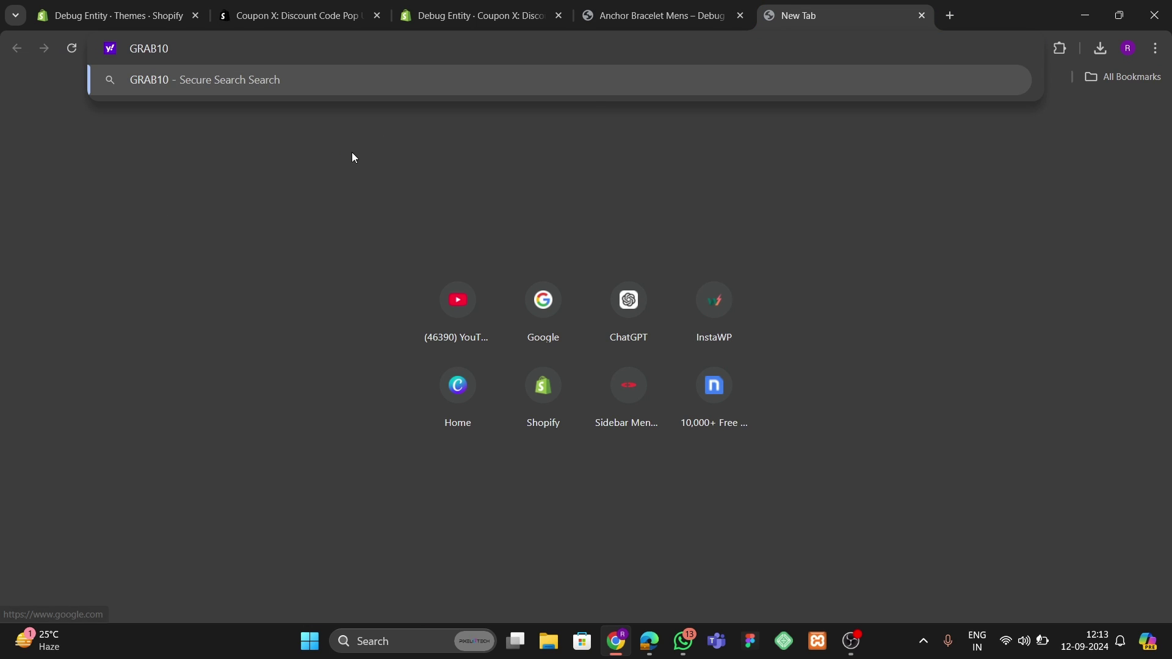
click(691, 18)
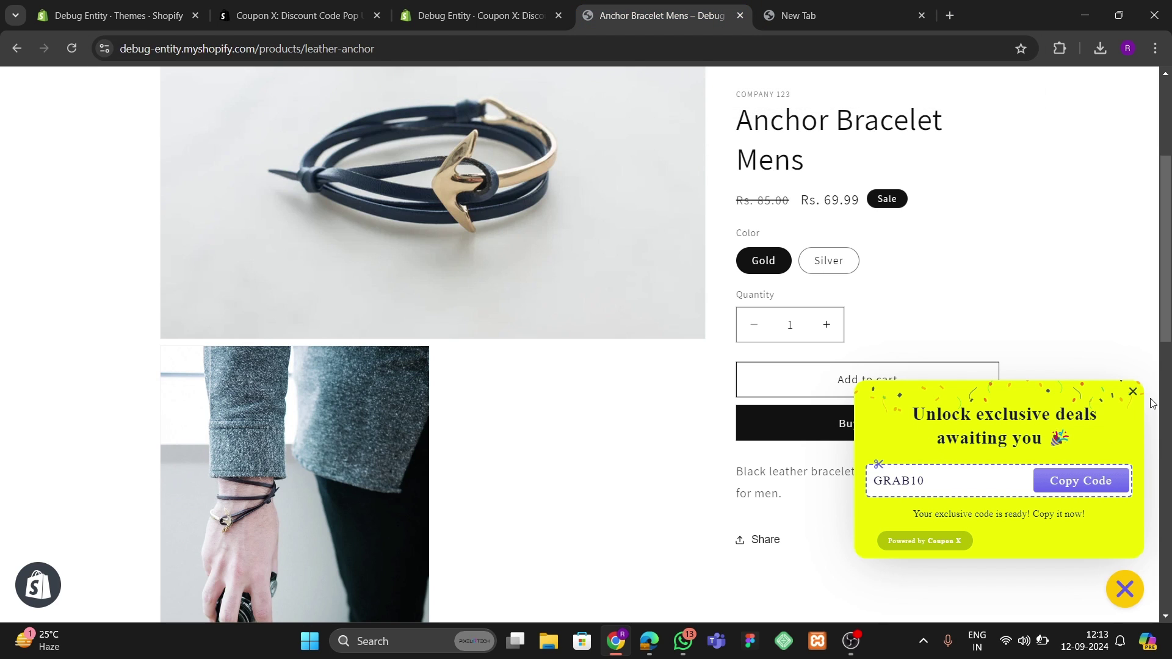
click(1132, 393)
scroll(944, 384, up, 4)
scroll(944, 379, down, 4)
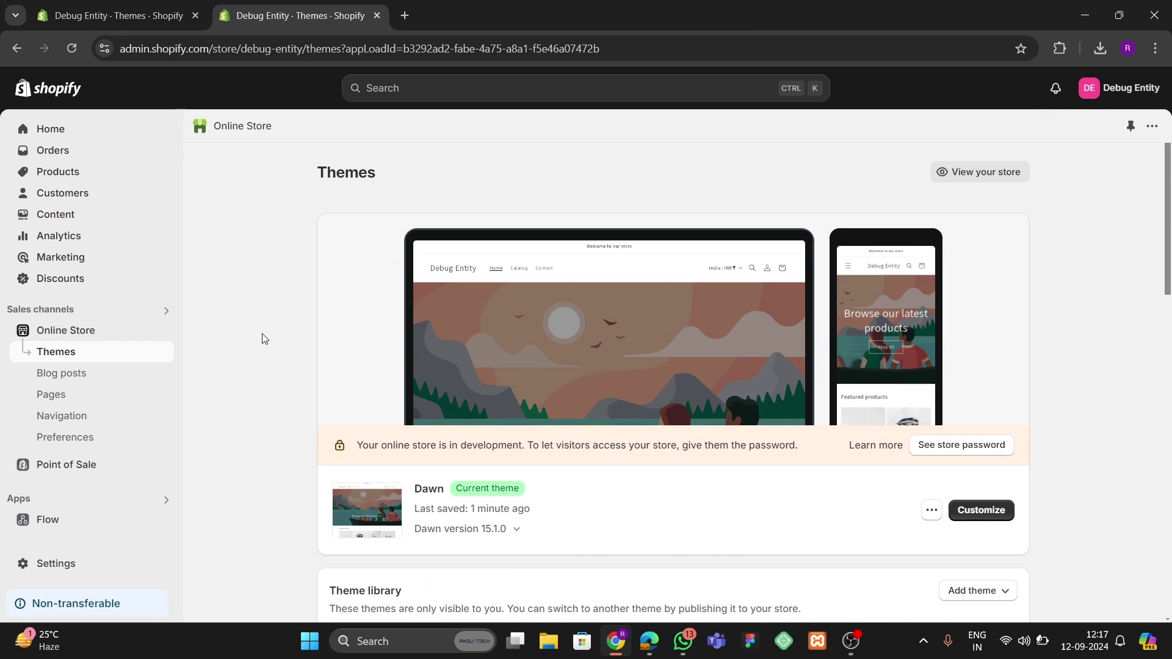
- Open the Shopify App Store from the store admin's list of all recommended apps
click(58, 502)
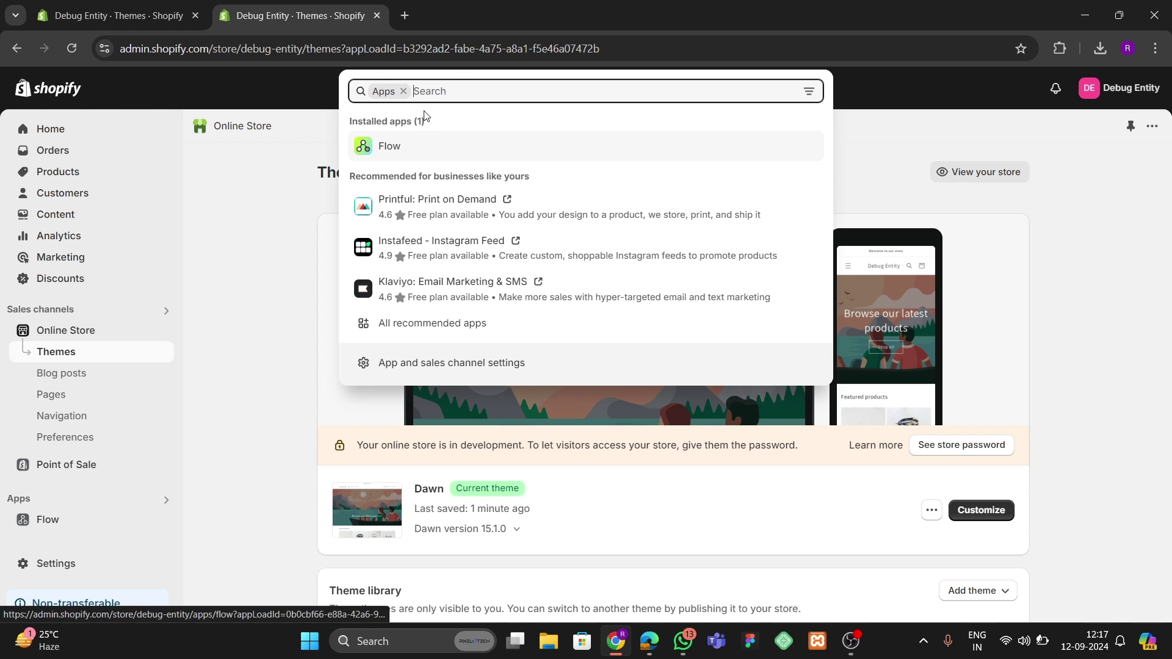
click(425, 329)
scroll(672, 463, down, 2)
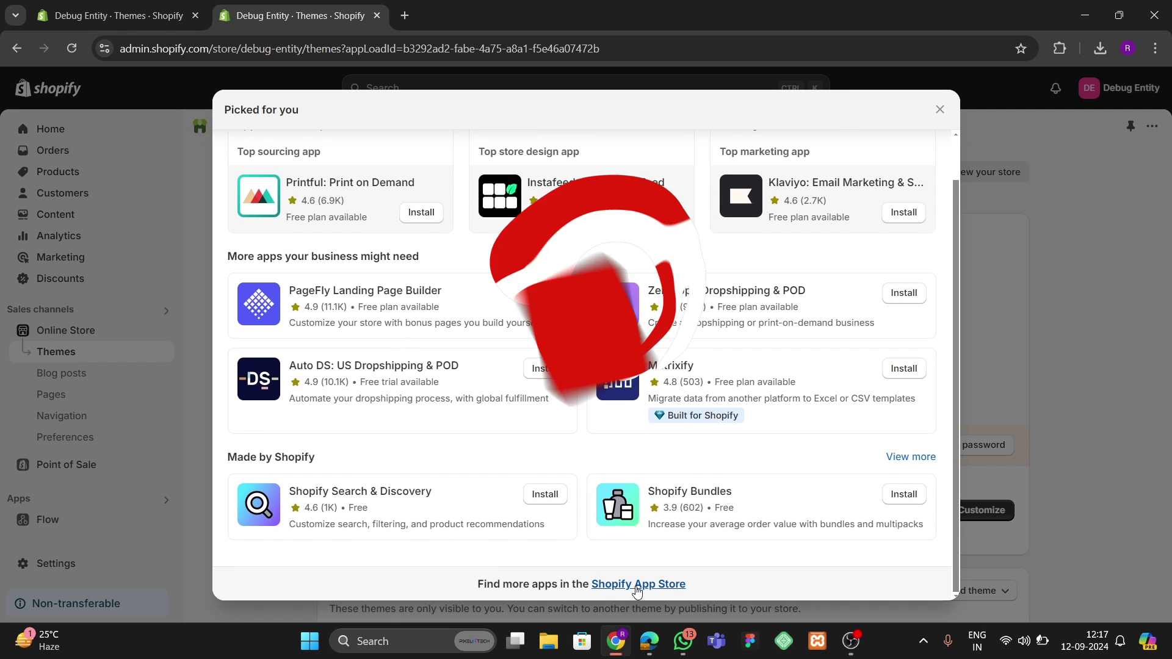
click(636, 586)
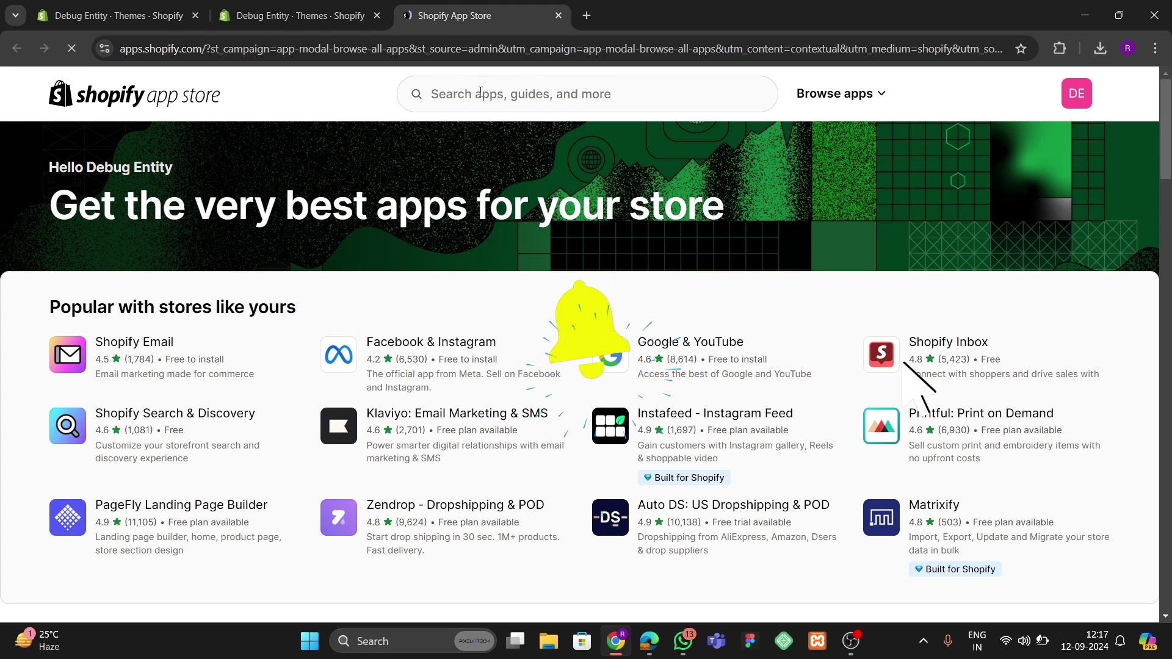
- Search the app store for "coupon" and open the Coupon X: Discount Code Pop Up listing
click(492, 93)
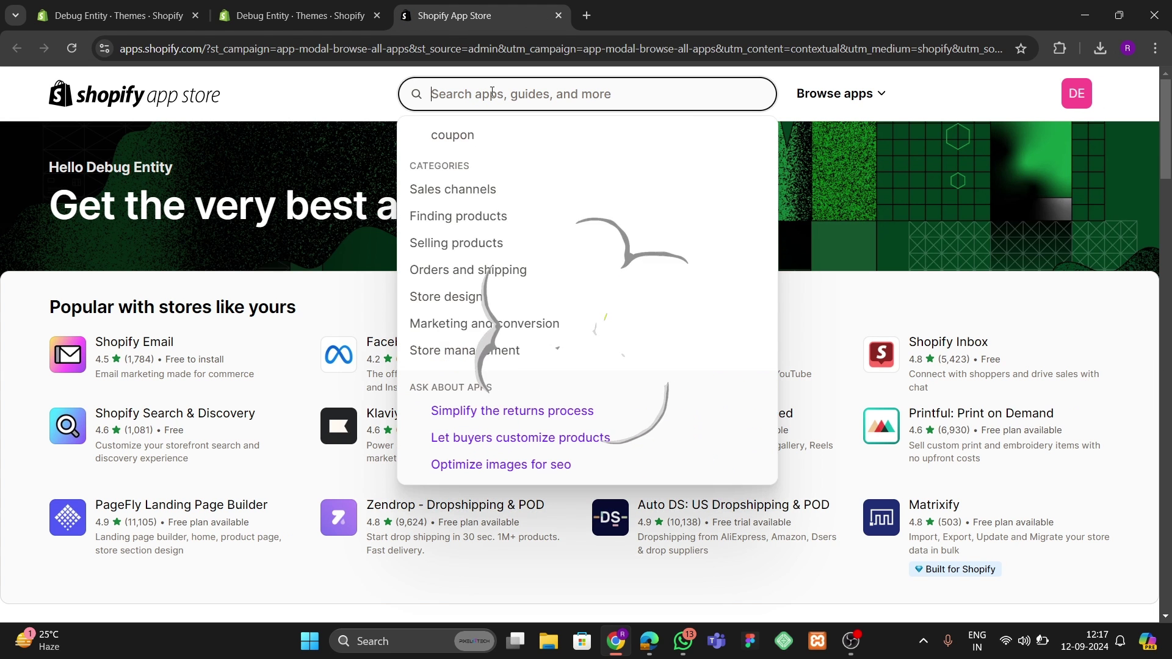
text(coupon)
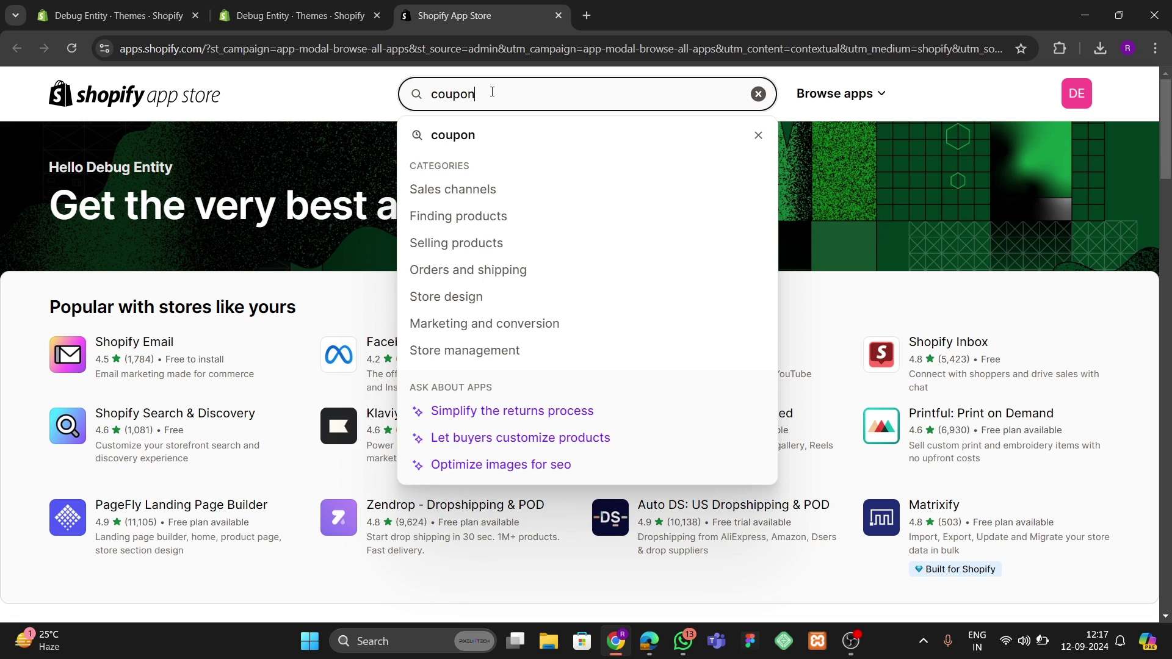
key(Return)
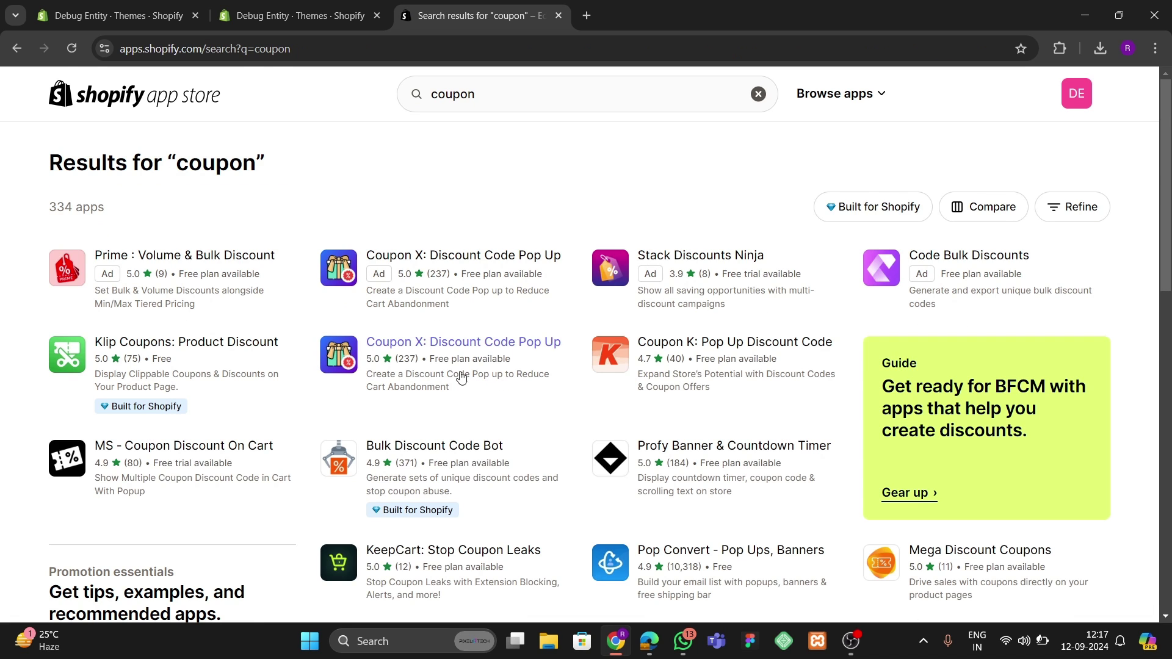
click(446, 349)
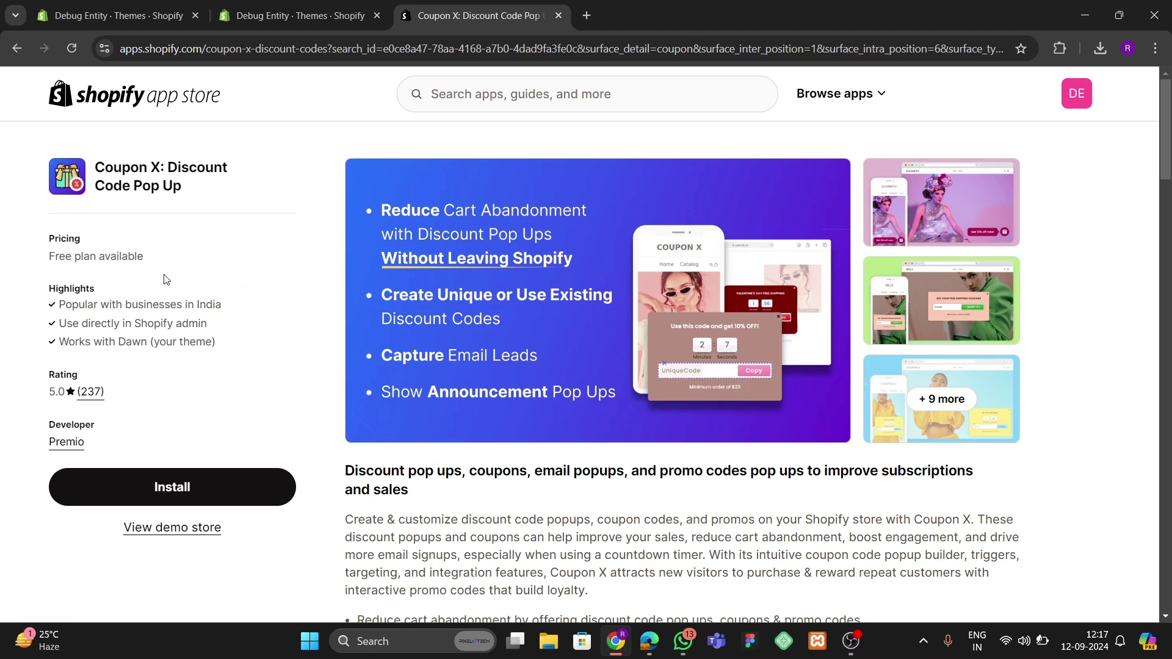
- View the Coupon X demo store and preview the coupon pop-up on the Lightbox Layout Example product, closing it again
click(204, 528)
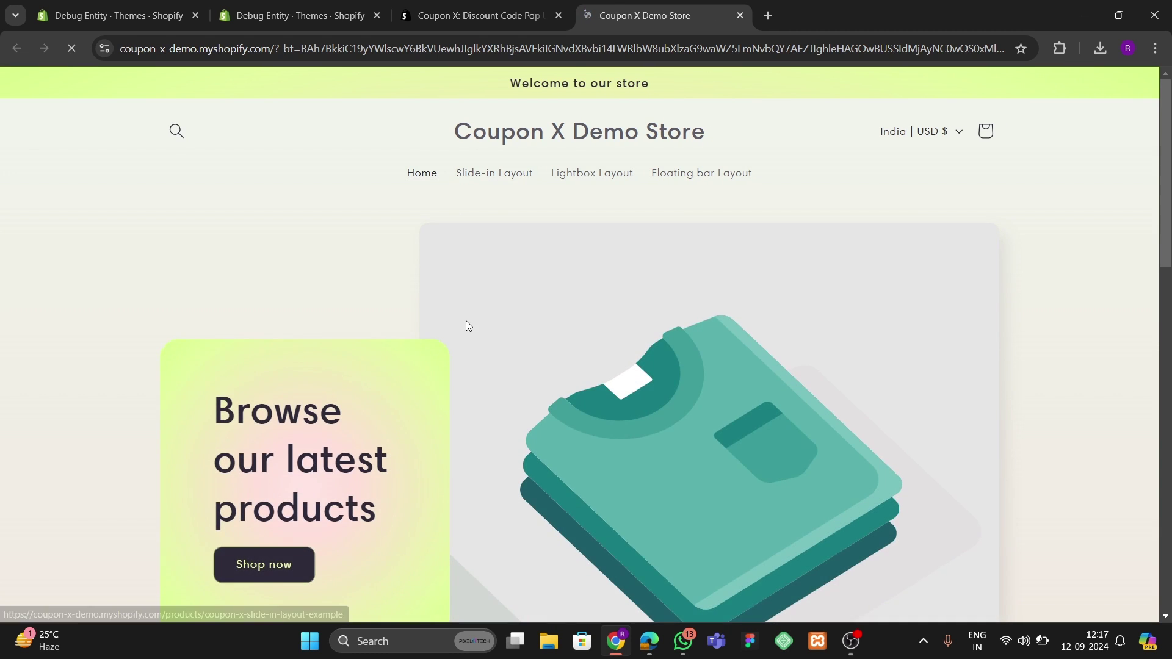
scroll(476, 343, down, 10)
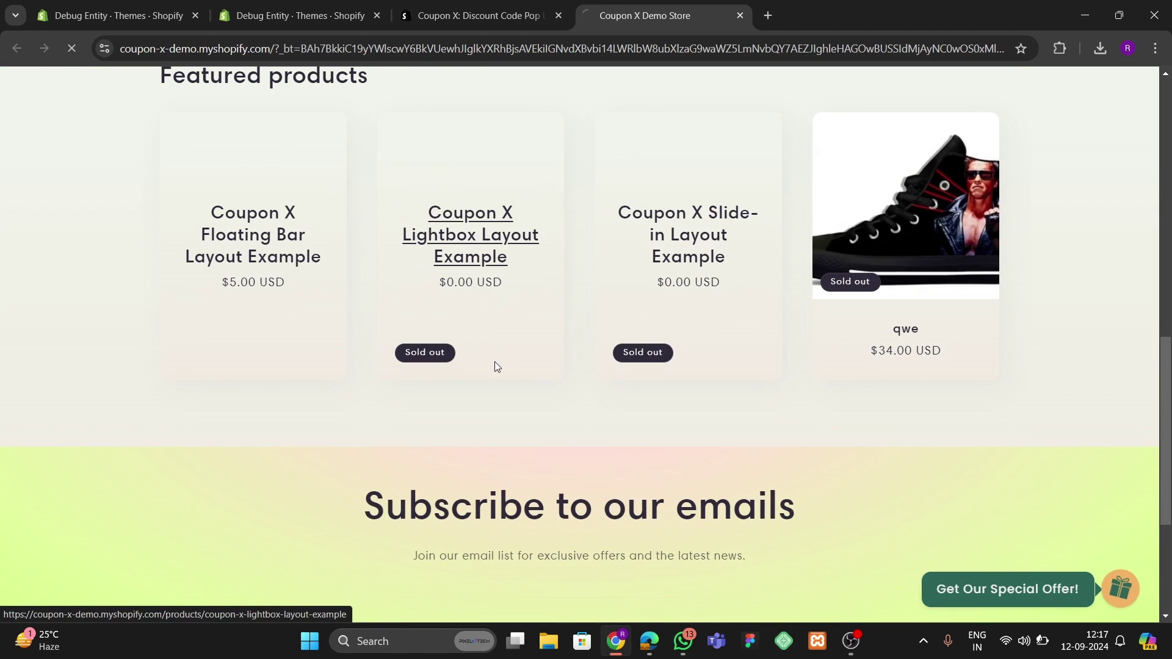
click(494, 366)
scroll(638, 403, down, 5)
scroll(1086, 496, up, 3)
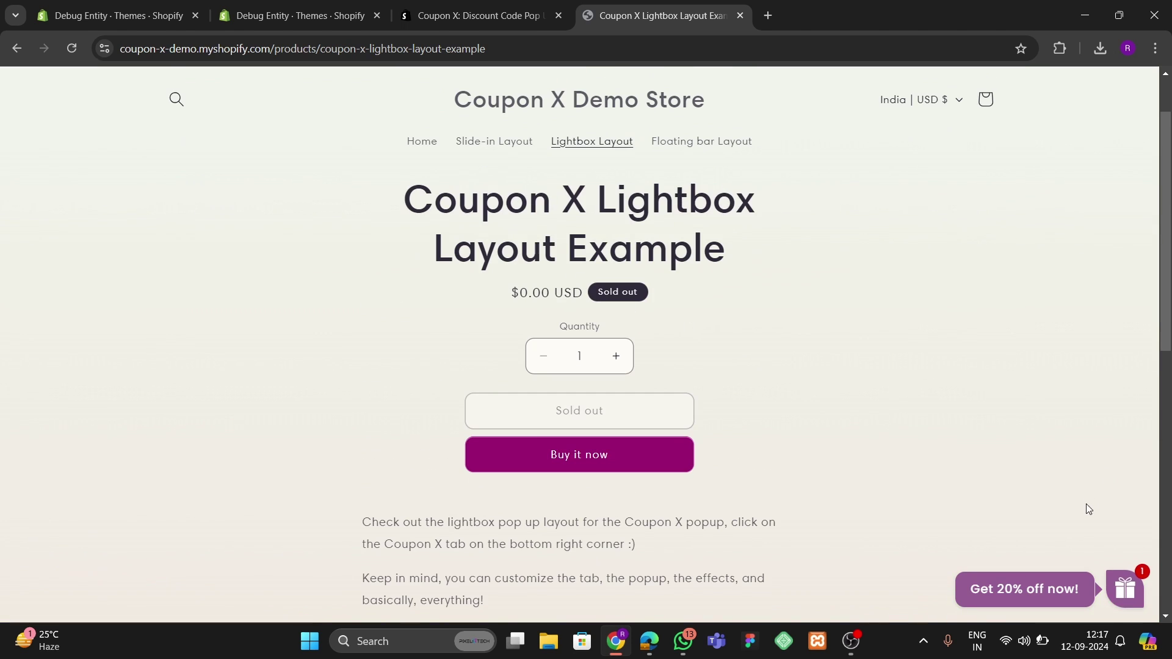
click(1124, 588)
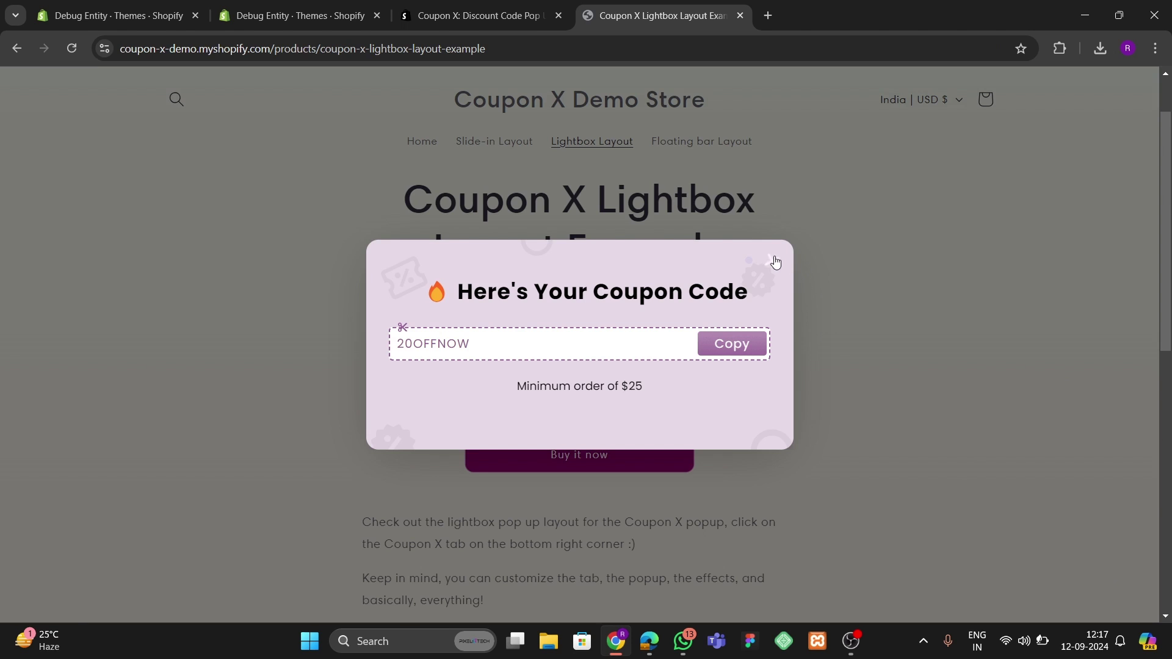
click(774, 262)
- Preview the discount pop-up on the demo store's Floating Bar Layout Example product and close it
click(430, 26)
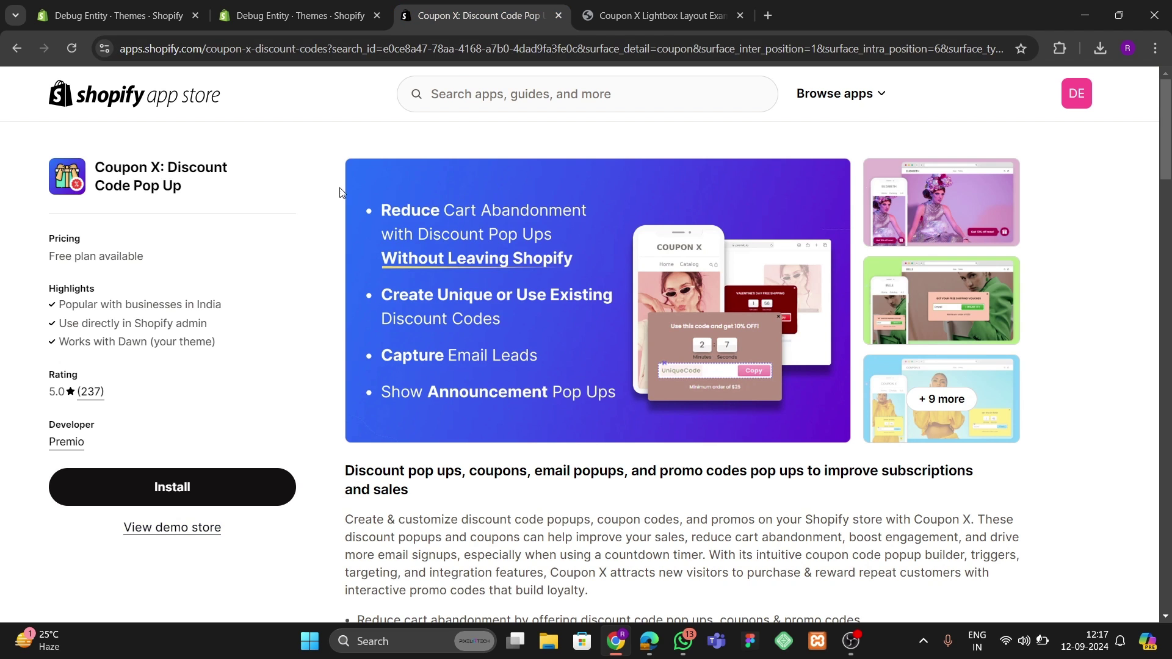
click(655, 16)
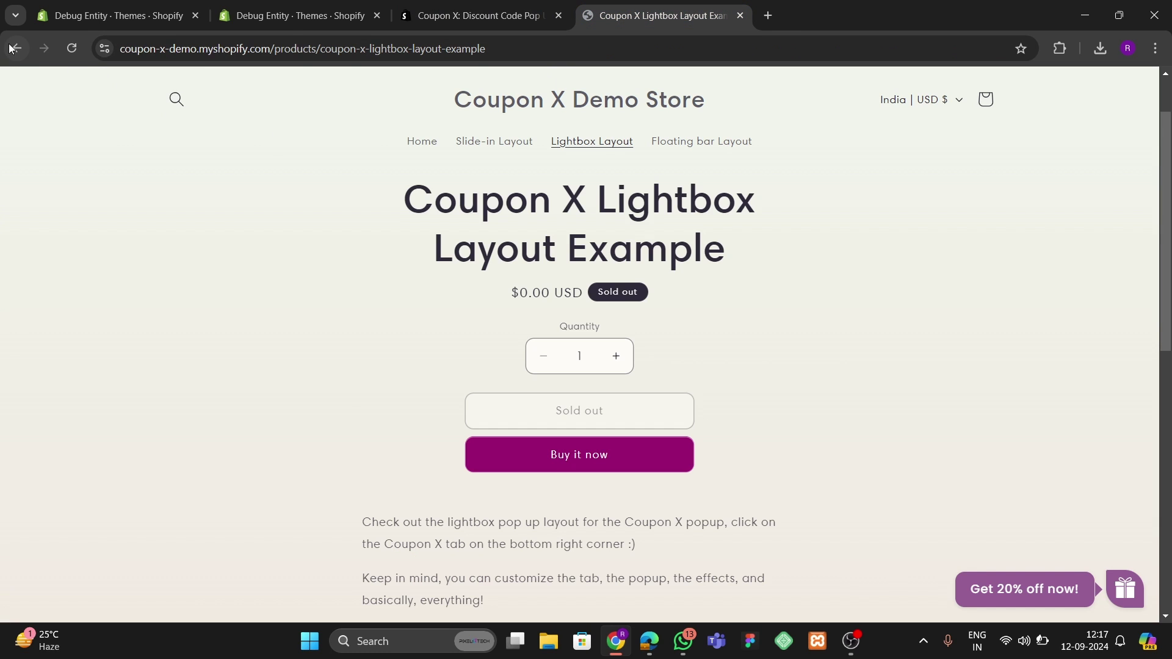
click(9, 47)
click(342, 360)
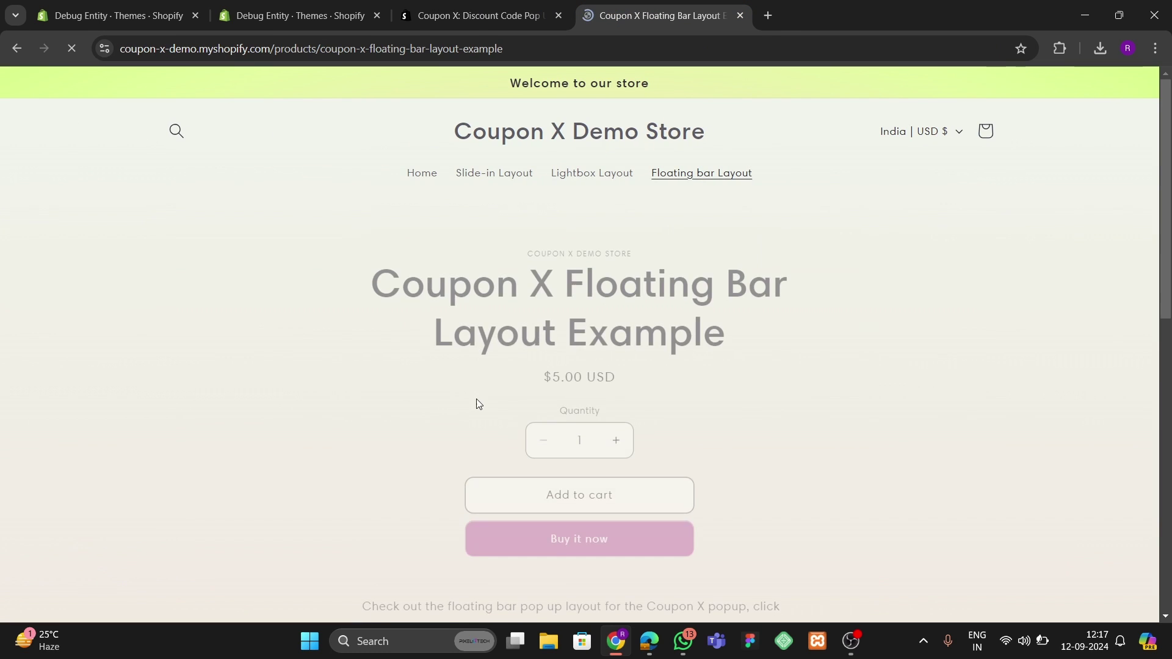
scroll(856, 421, down, 4)
click(1122, 592)
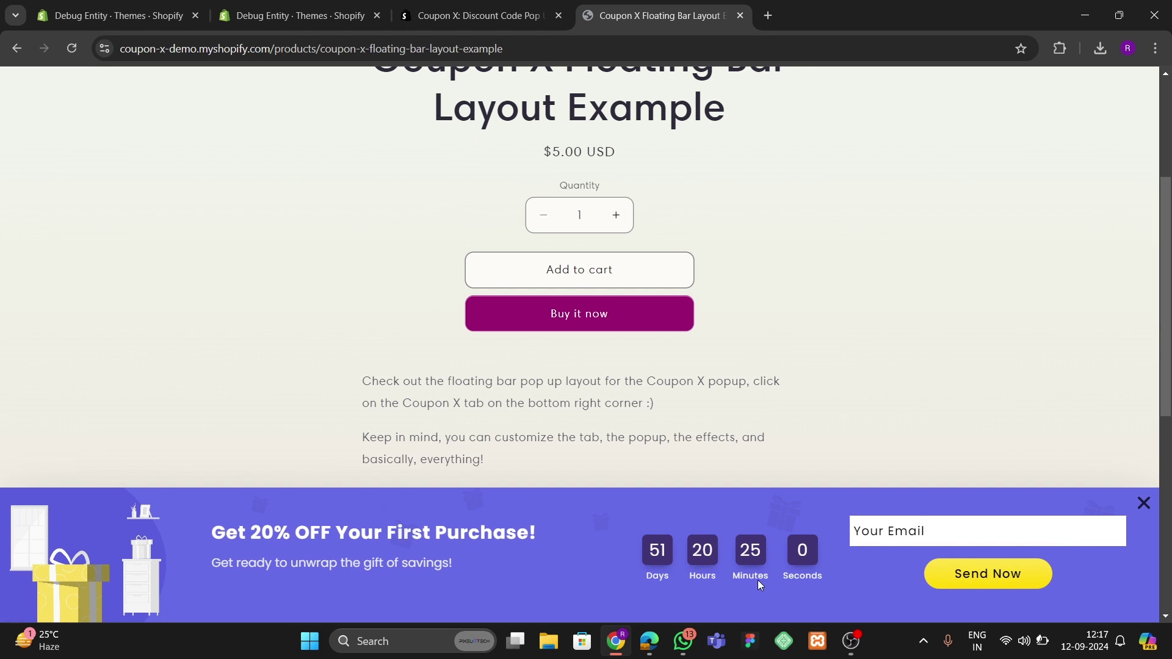
click(1143, 504)
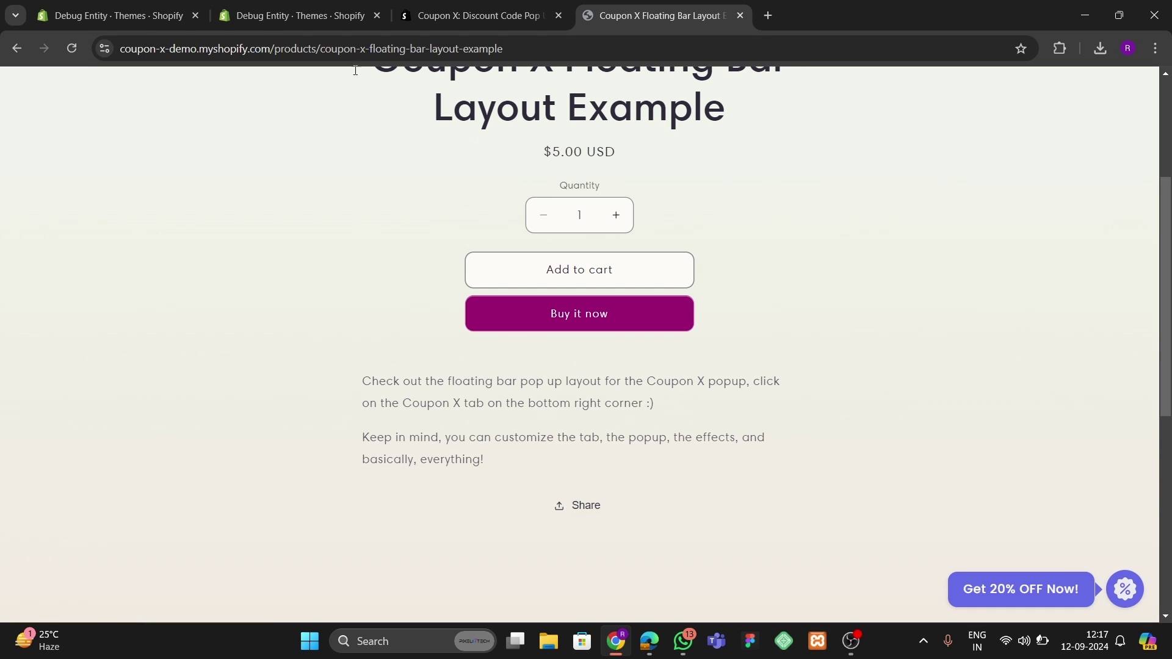
- Install the Coupon X: Discount Code Pop Up app from its listing and approve its access to the store
click(464, 16)
click(226, 475)
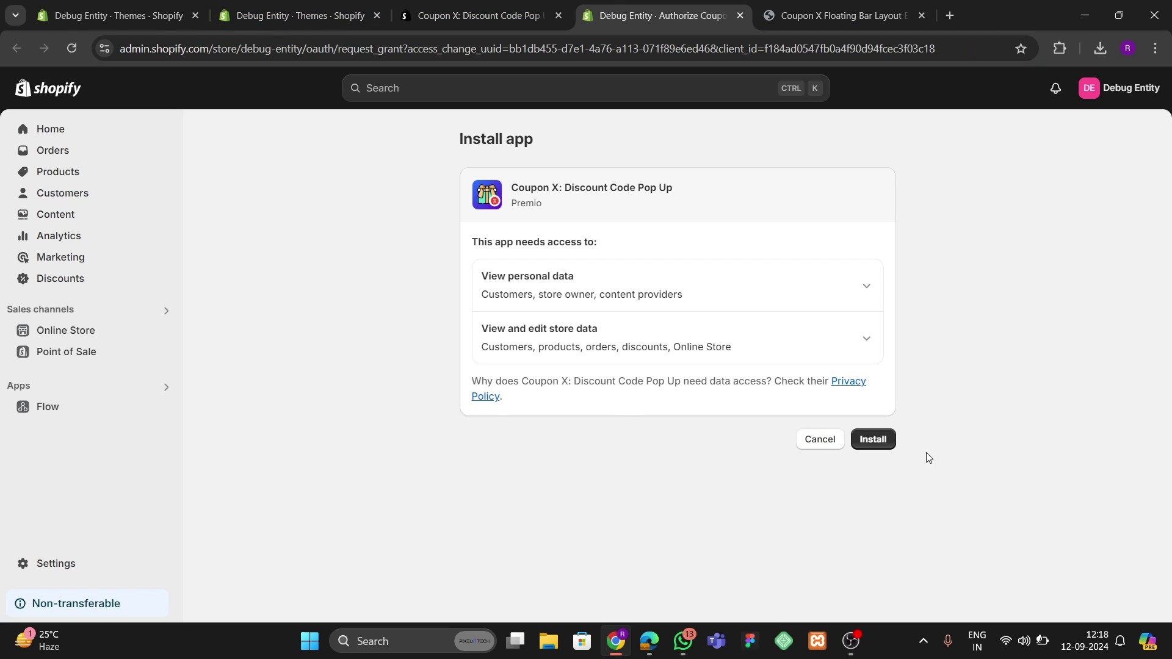
click(877, 440)
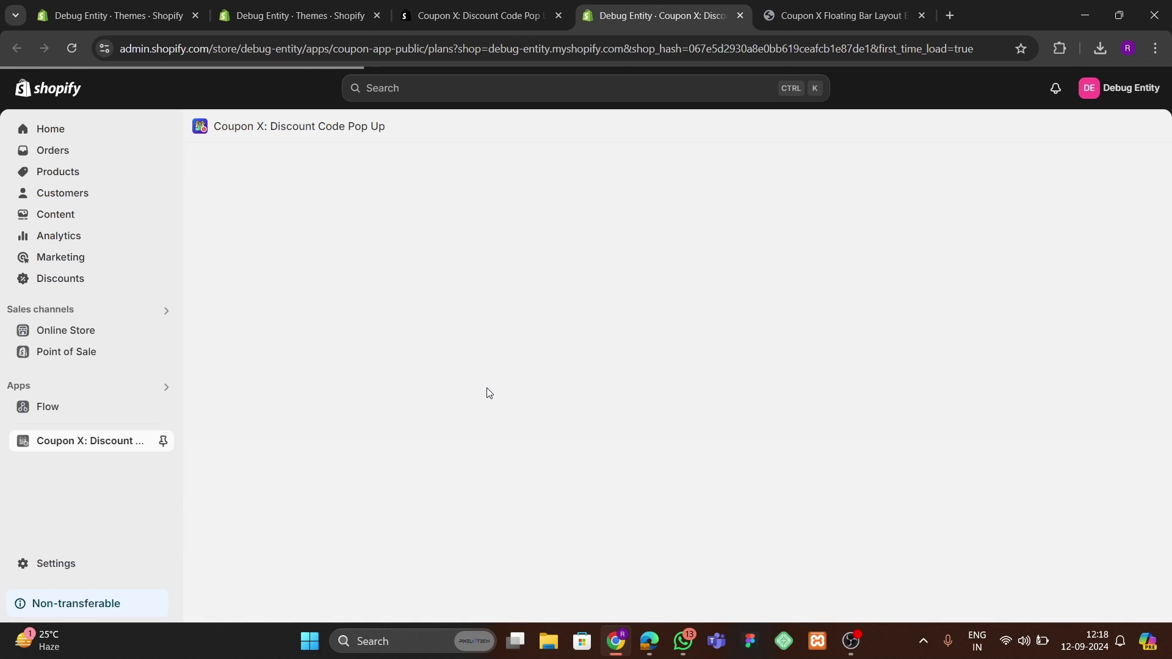
- Select the Free plan for Coupon X and continue past the welcome message to the setup instructions
scroll(487, 397, down, 3)
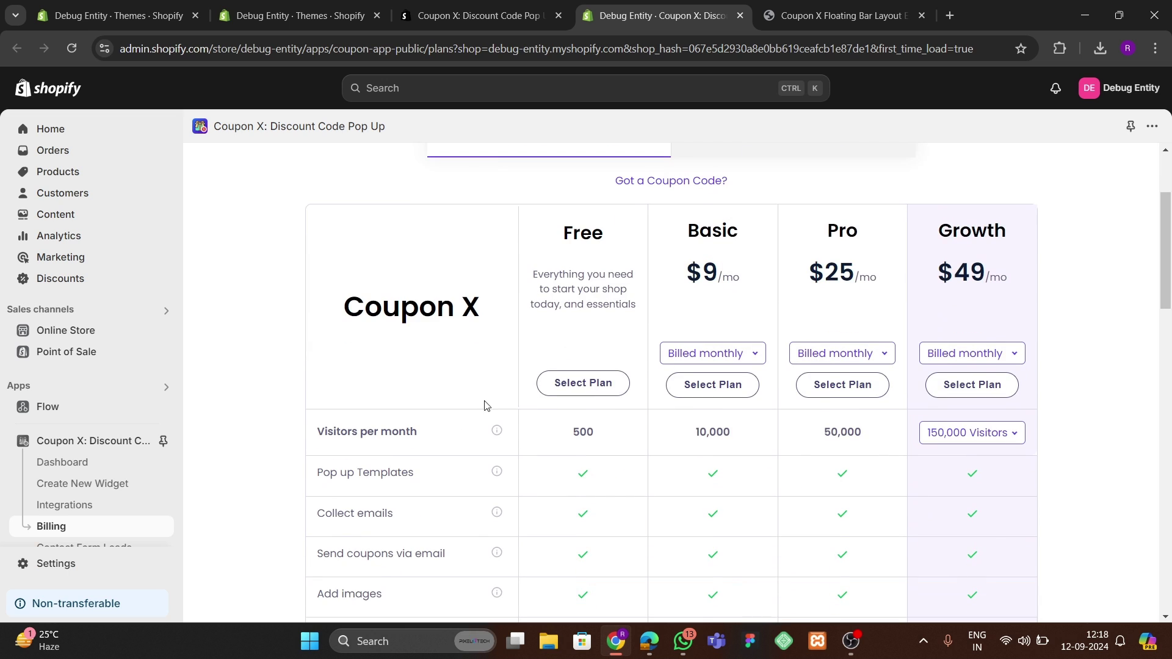
click(582, 383)
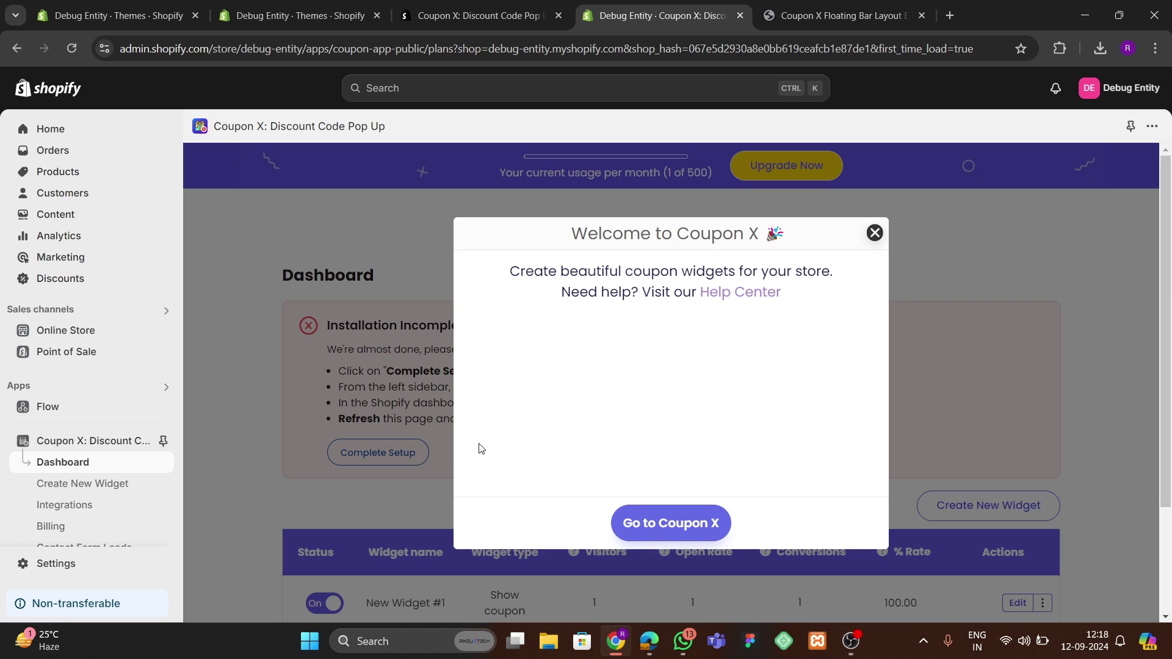
click(616, 519)
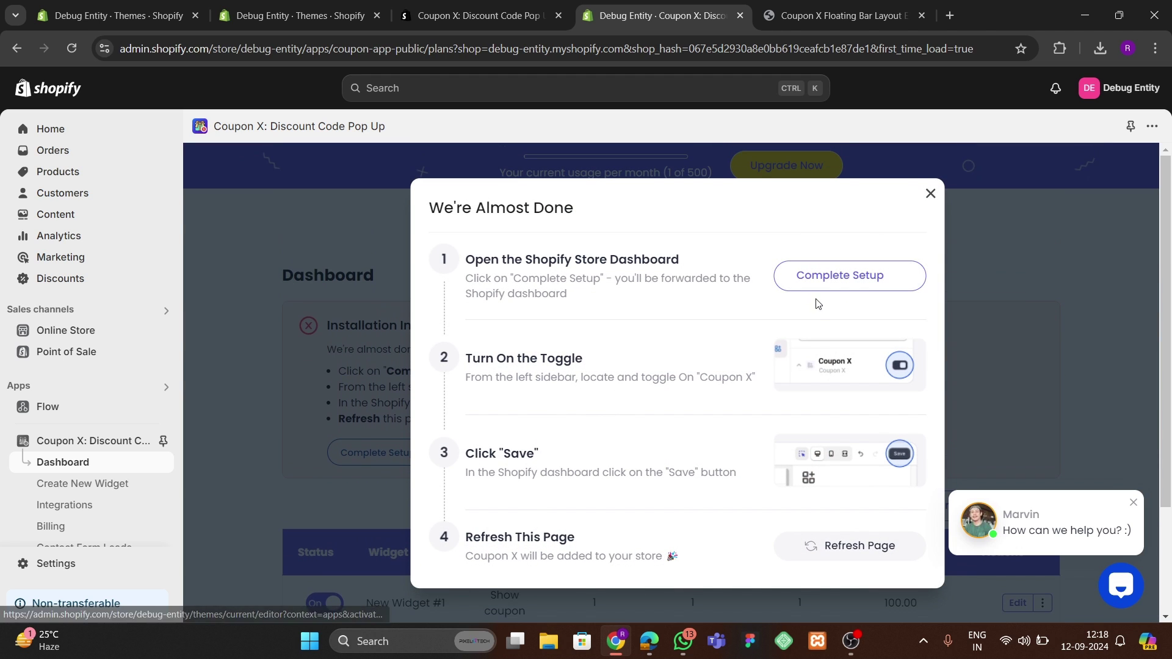
- Complete the setup by saving the Coupon X app embed as enabled in the Dawn theme, and return to the Coupon X dashboard
click(860, 284)
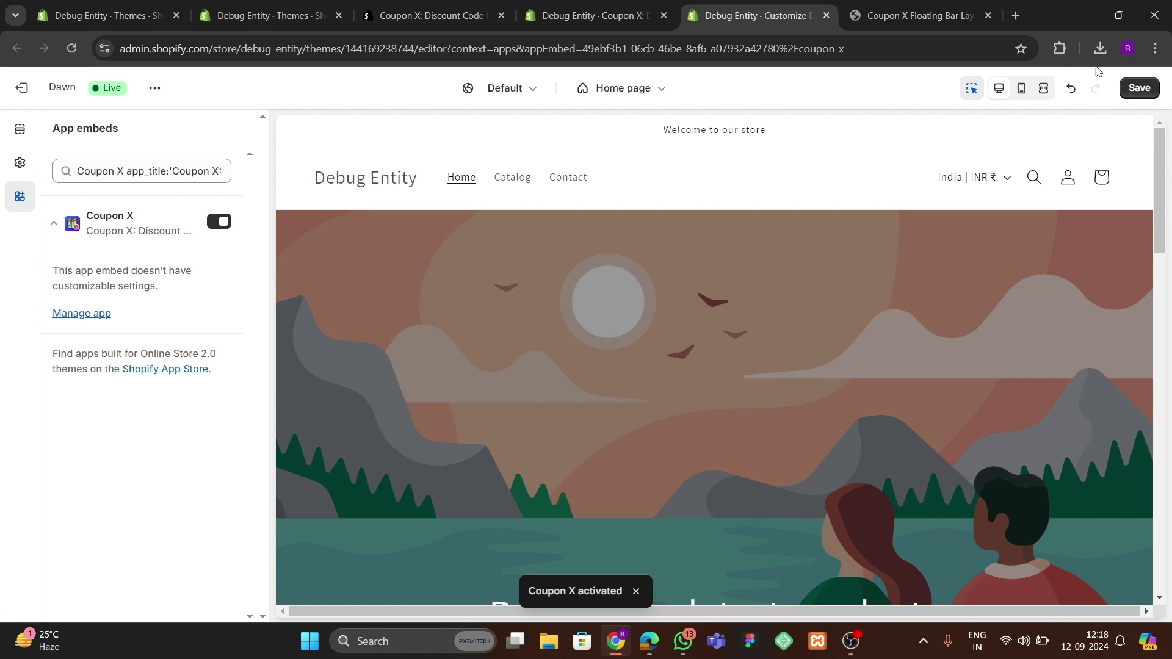
click(1136, 90)
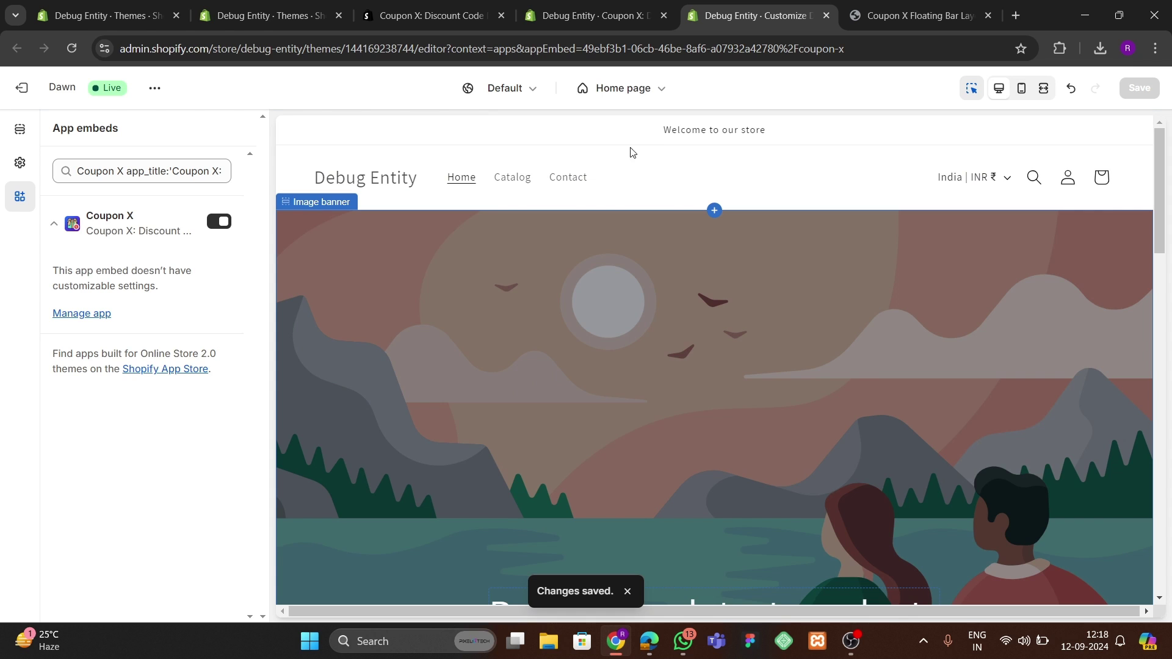
click(572, 12)
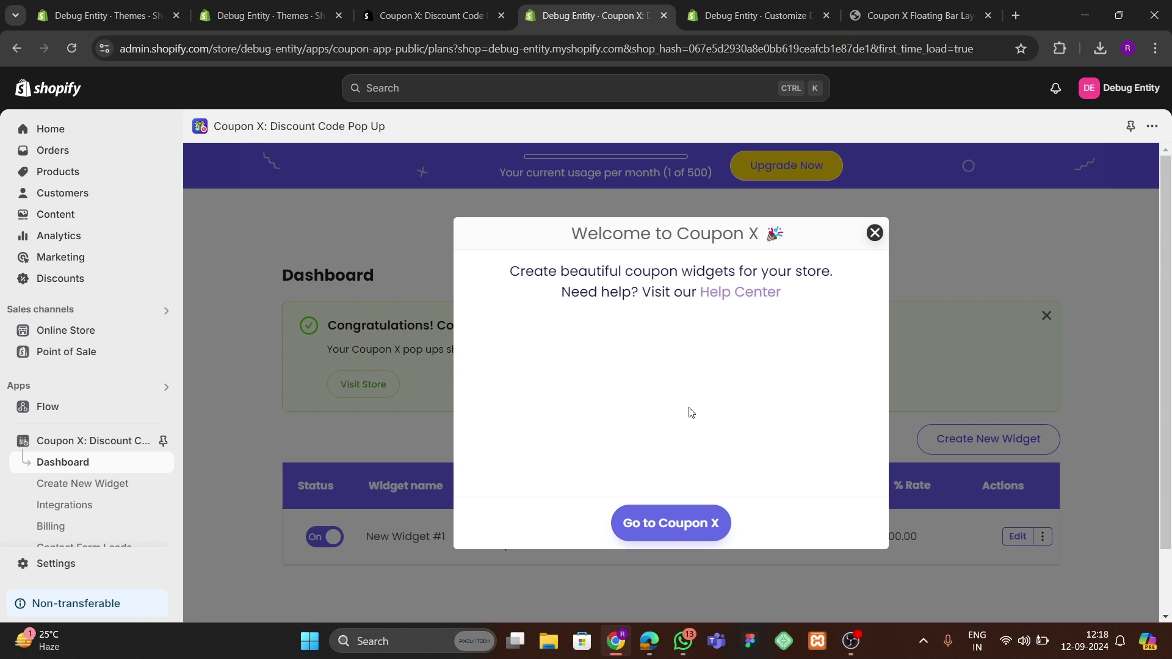
click(671, 532)
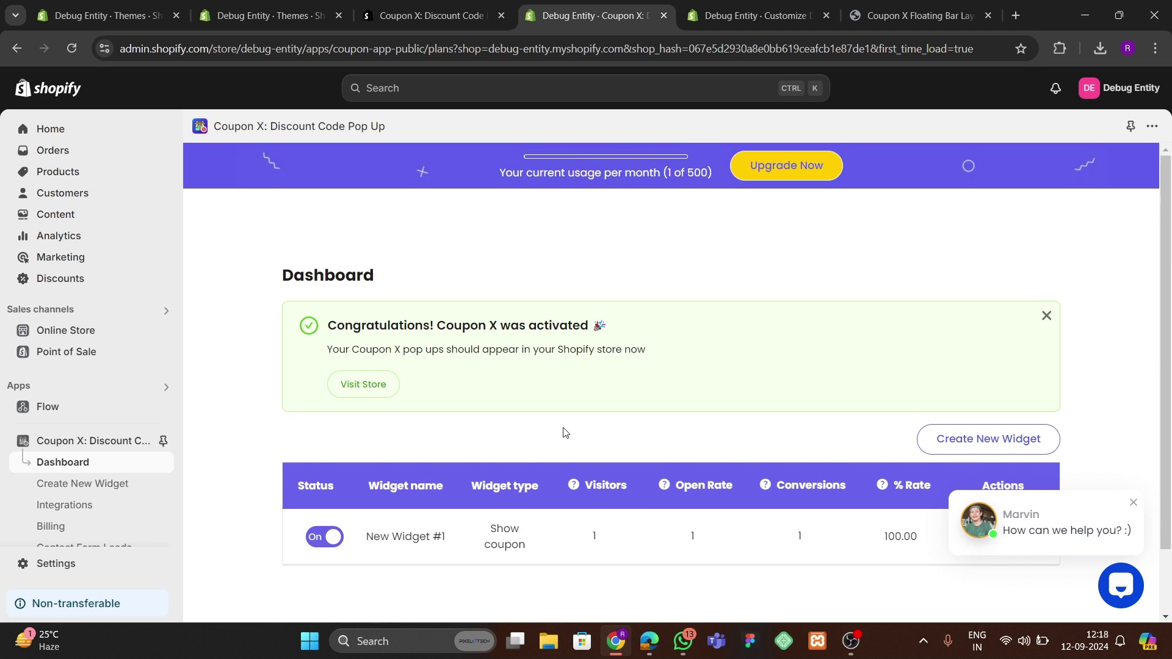
- Try to create an additional widget from the Coupon X dashboard and dismiss the support chat message
scroll(549, 451, down, 1)
click(1041, 468)
click(1134, 504)
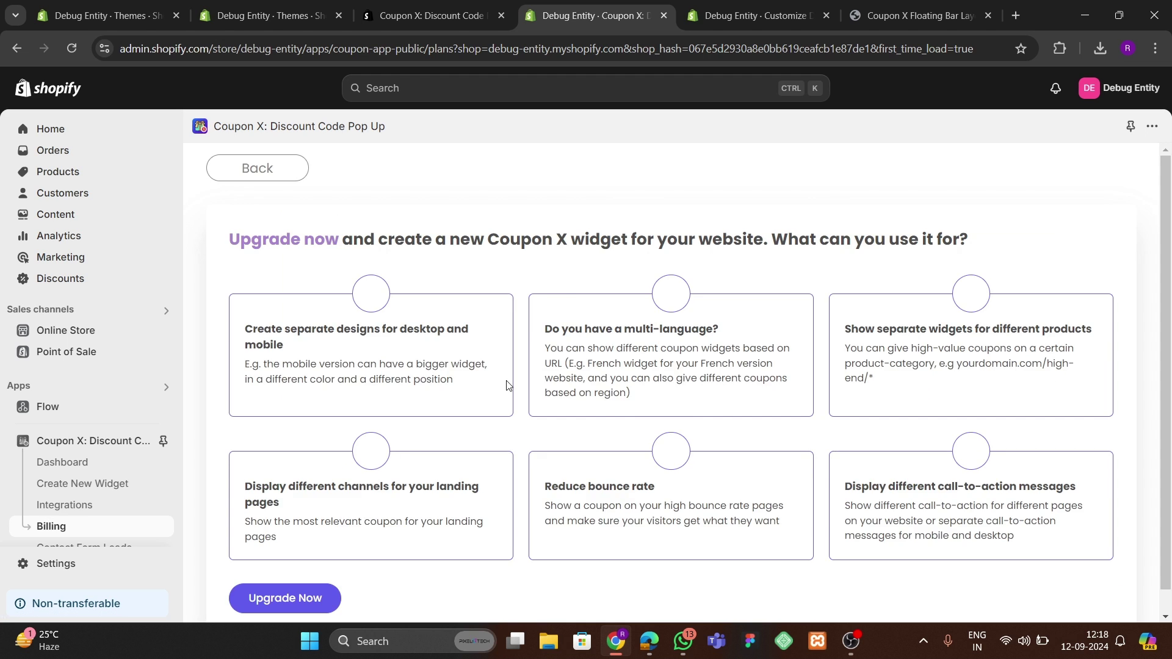
- Create a new widget named "sales" with the Quick Editor
click(657, 521)
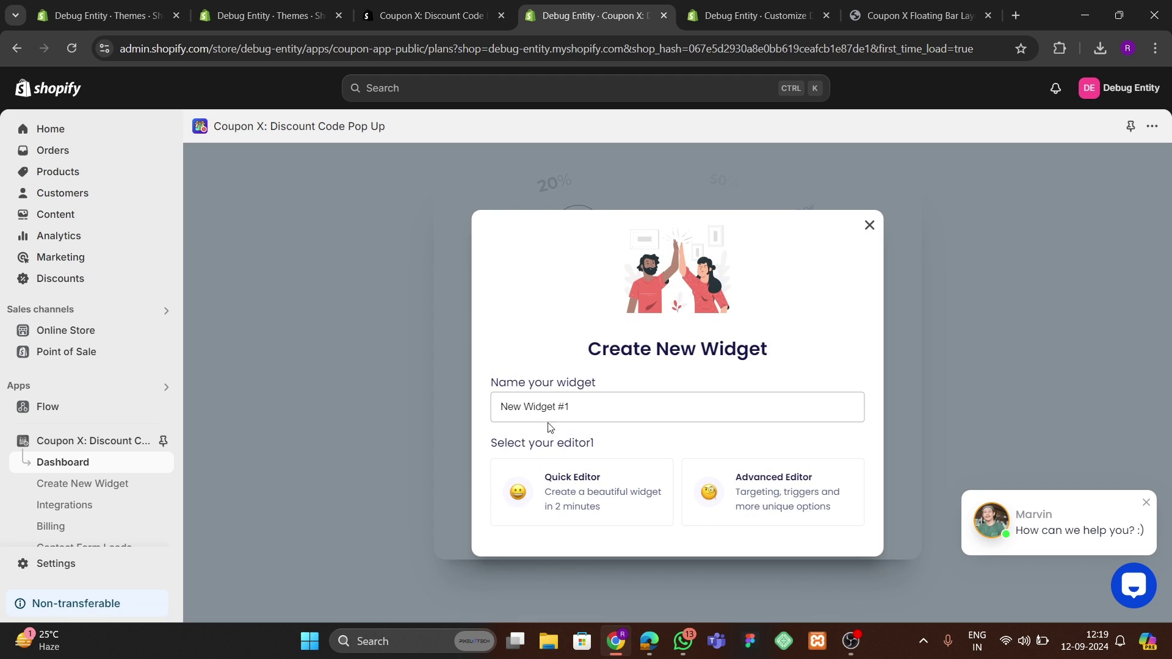
triple_click(559, 410)
key(BackSpace)
text(sales)
click(597, 498)
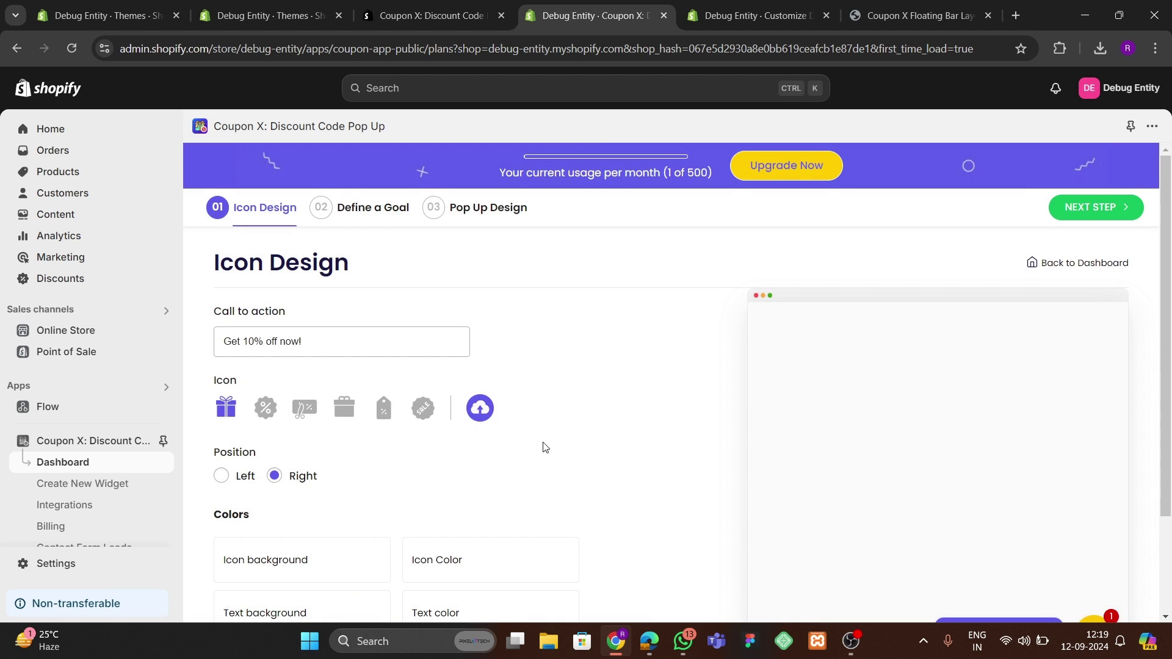
- Try the available widget icons, choose the percentage badge icon and set the widget position to Left
scroll(528, 437, down, 2)
scroll(528, 437, up, 2)
click(265, 381)
click(304, 382)
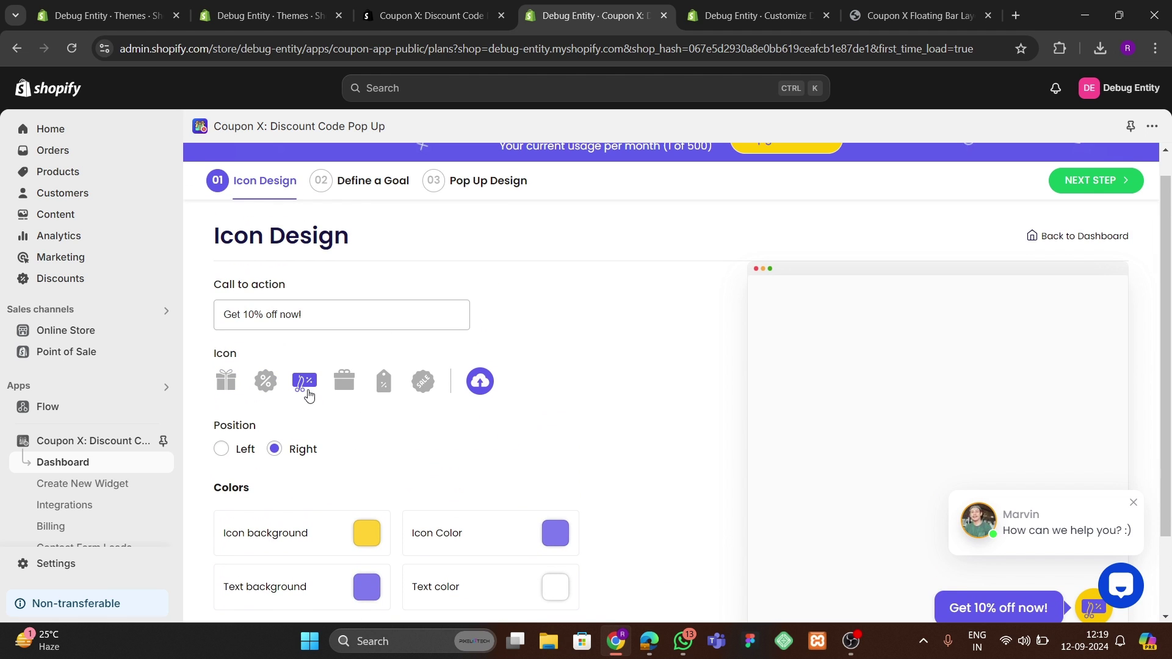
click(1132, 504)
scroll(1024, 511, down, 2)
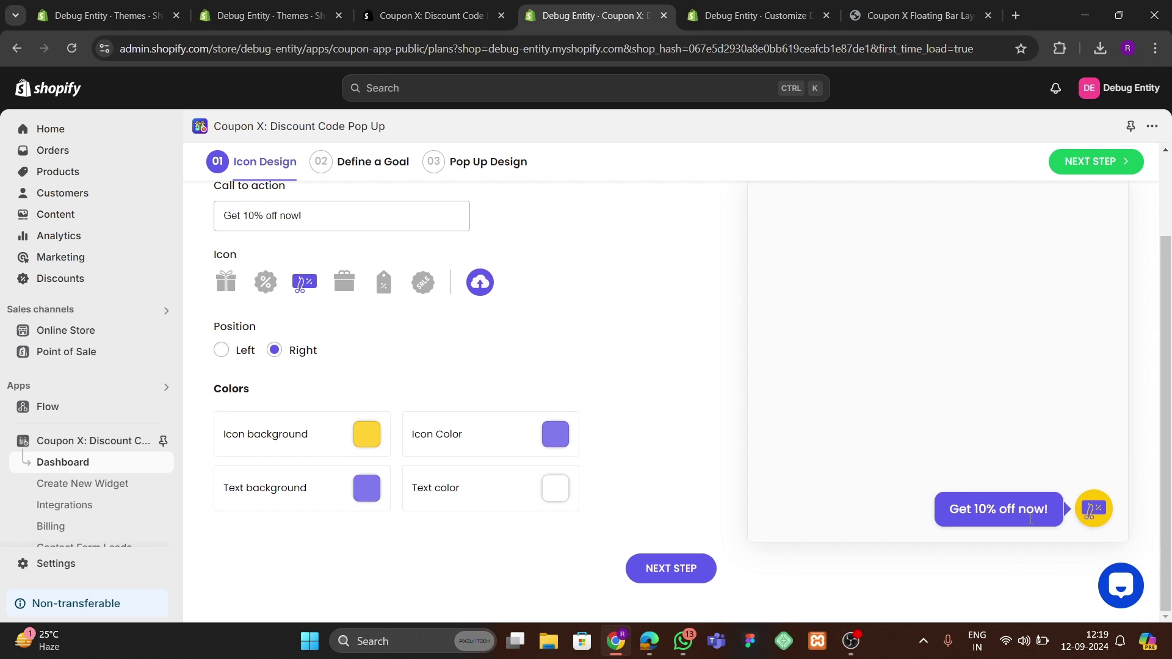
click(344, 285)
click(382, 290)
click(419, 287)
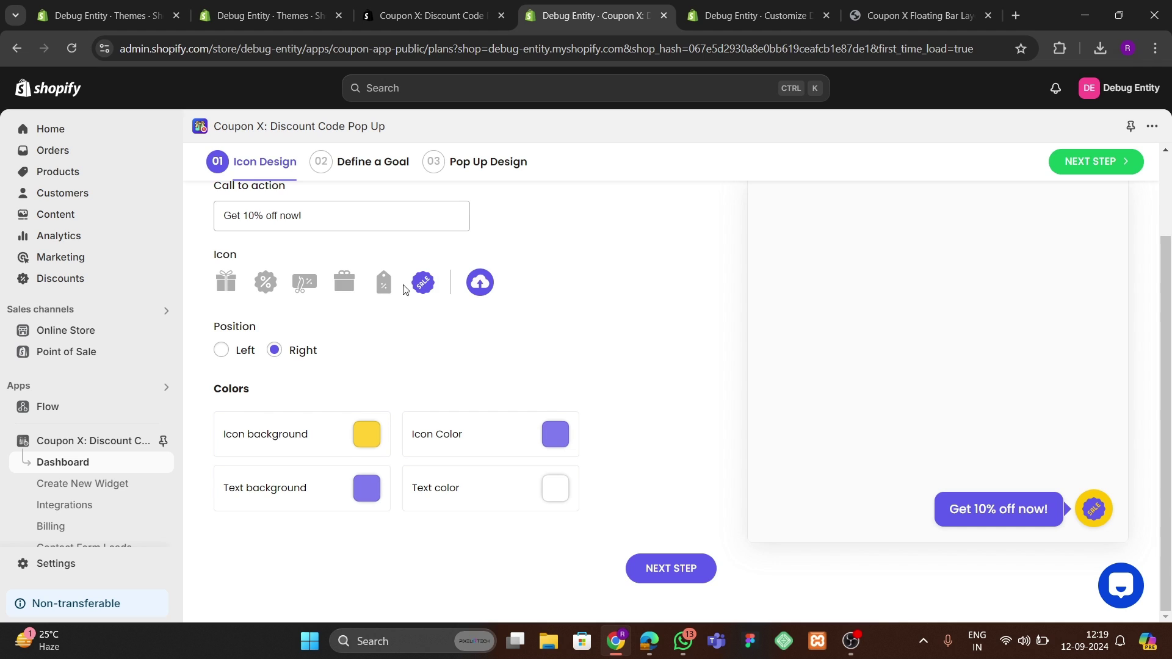
click(269, 286)
click(221, 351)
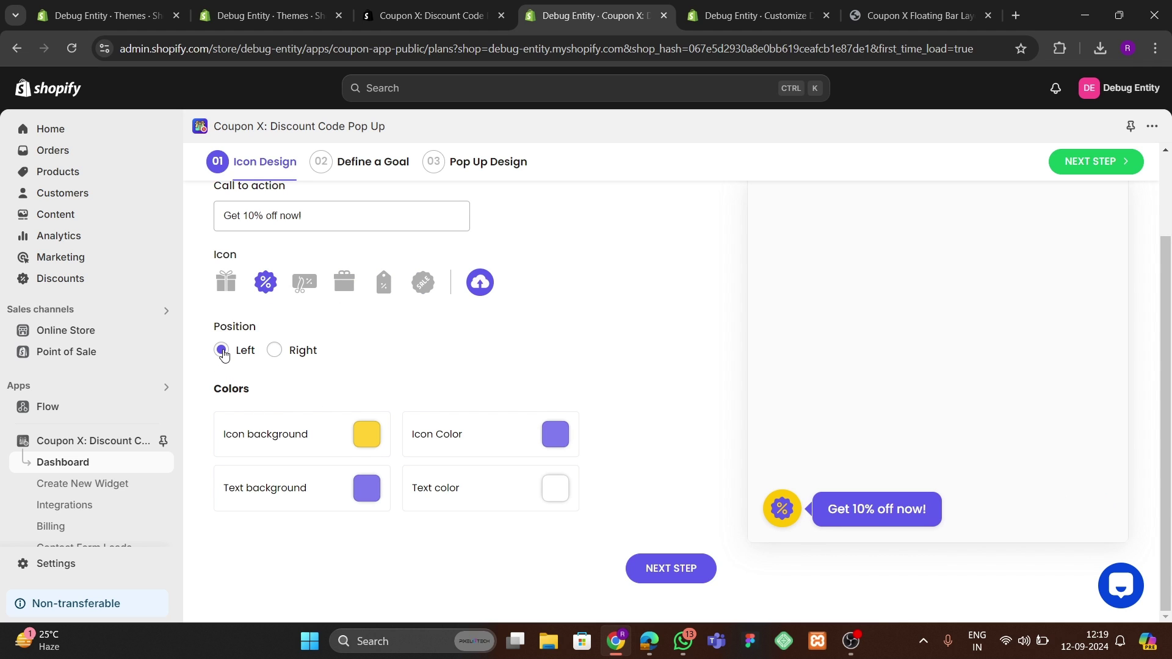
- Set the widget position to Right and change its icon background color to bright red
click(274, 350)
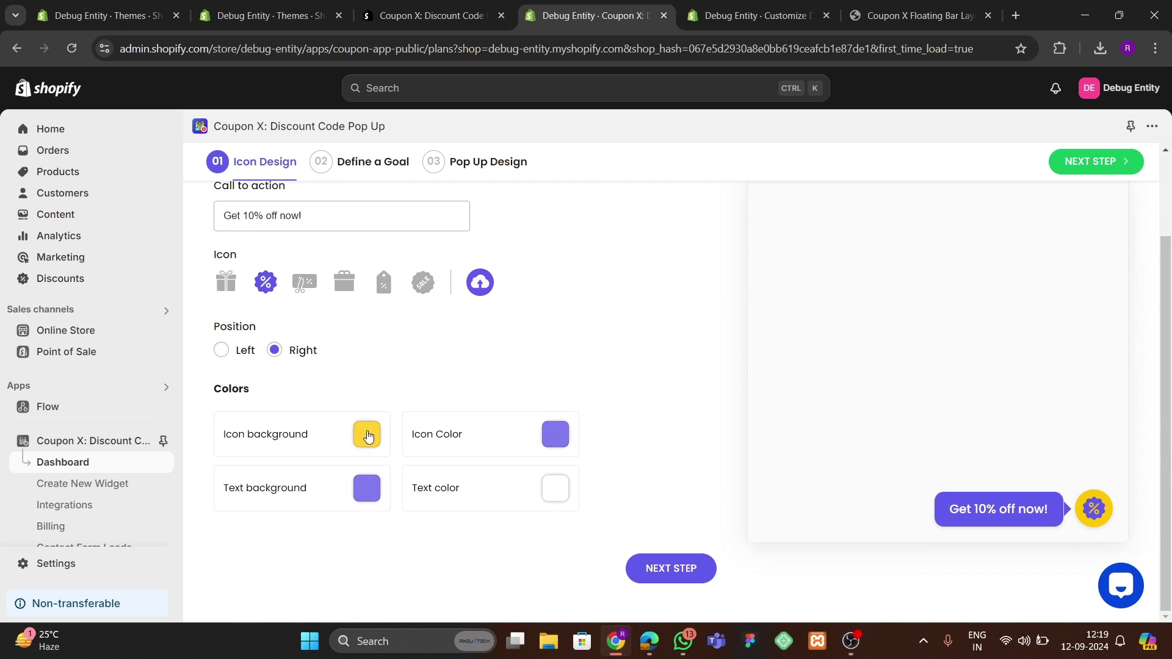
click(367, 435)
mouse_move(452, 247)
mouse_down()
mouse_move(452, 287)
mouse_move(372, 293)
mouse_move(404, 257)
mouse_move(479, 242)
mouse_up()
drag(423, 285, 478, 233)
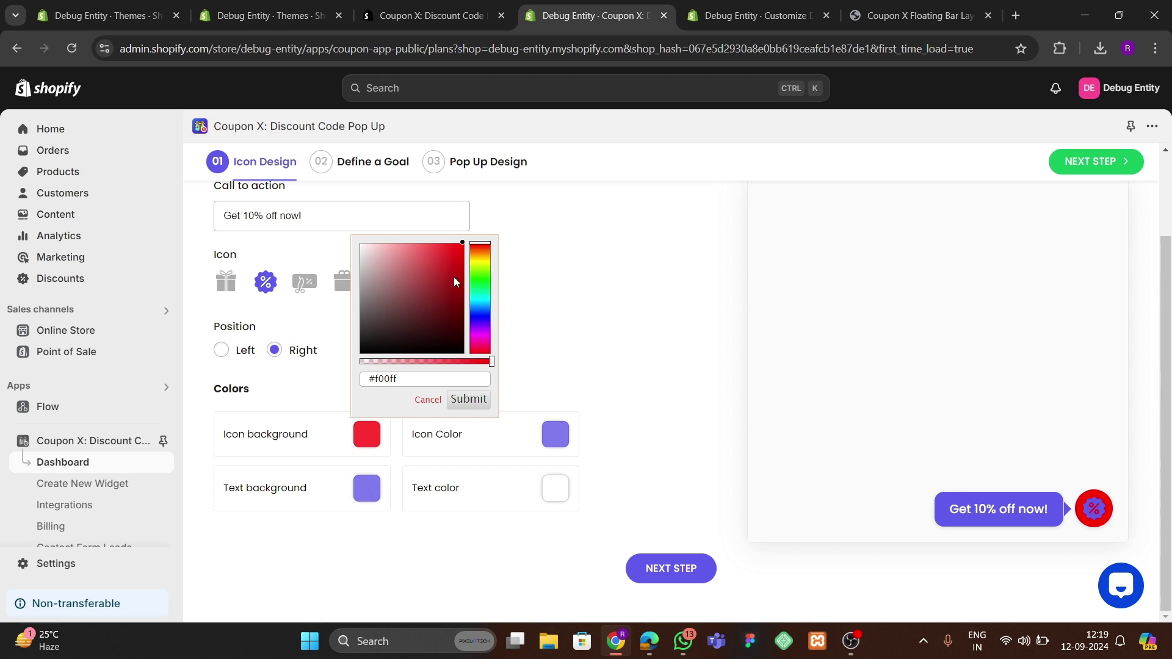
- Change the widget's icon color to white
click(558, 436)
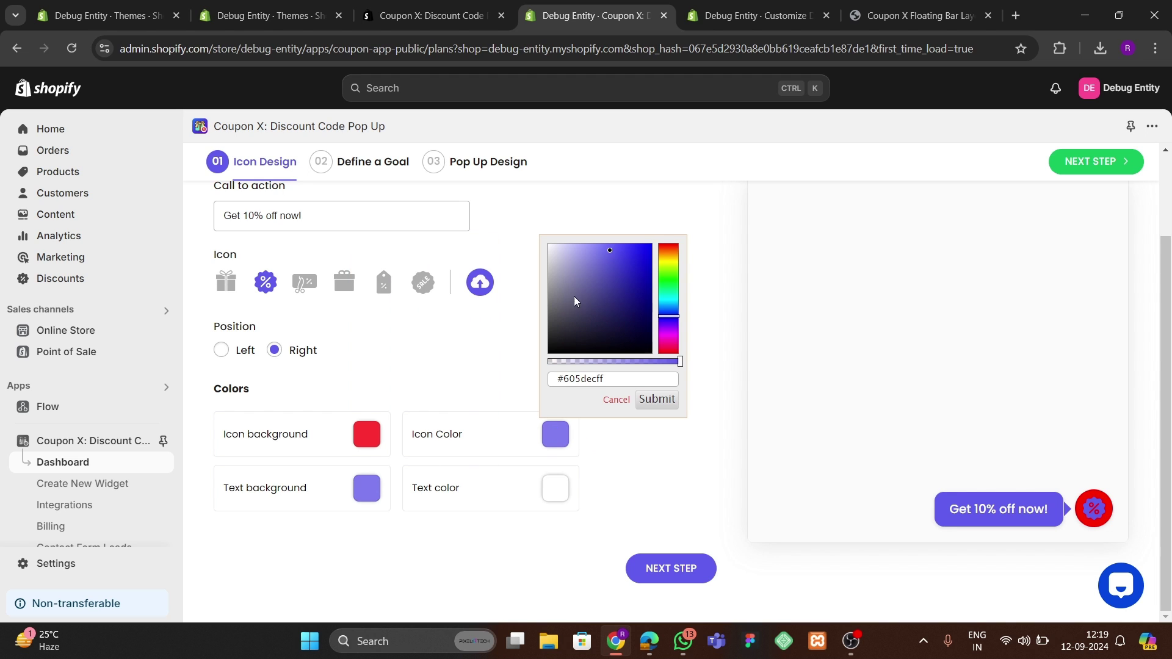
drag(566, 299, 526, 219)
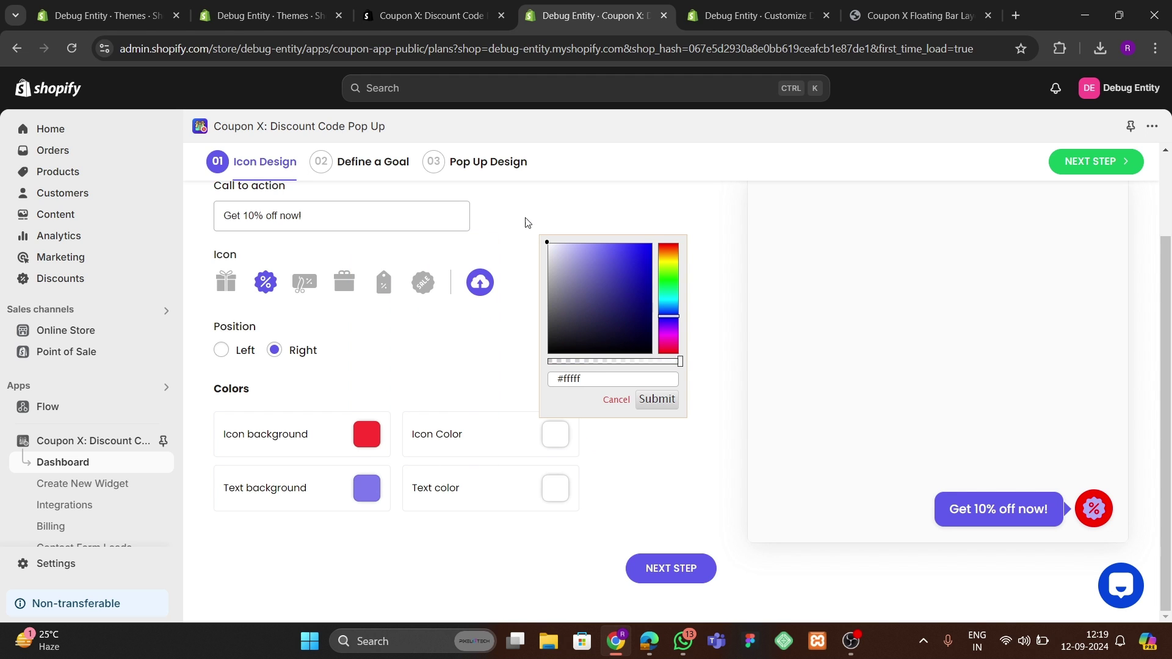
click(573, 466)
- Try red shades for the widget's text background and set it to blue #0f00ffff
click(361, 491)
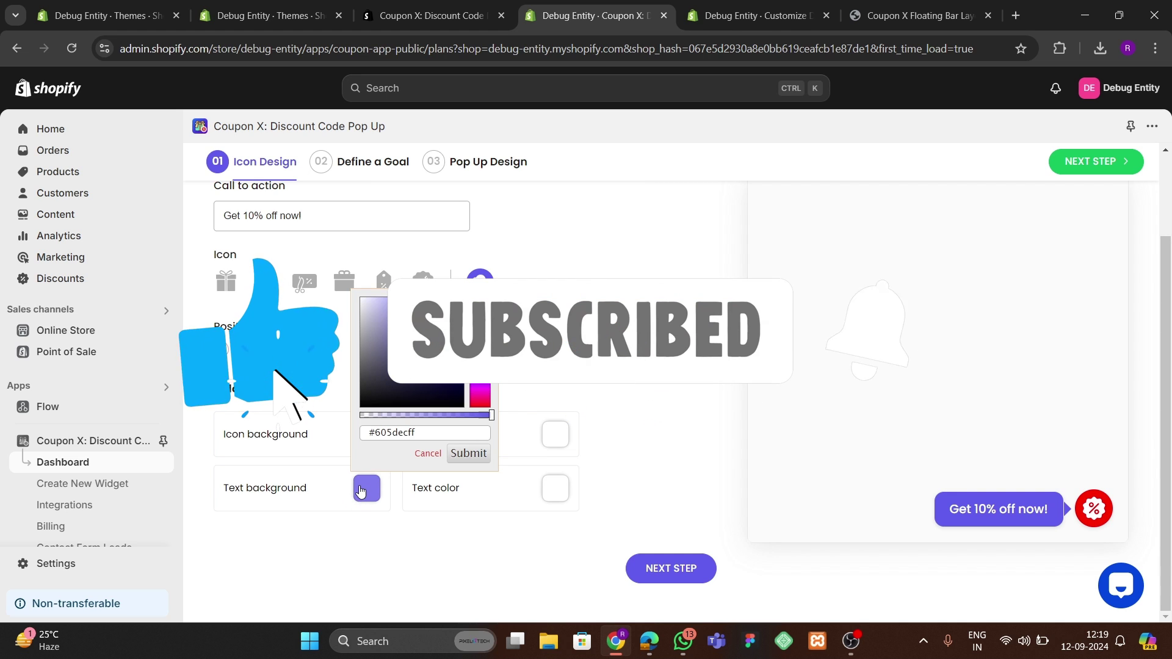
click(432, 341)
click(481, 299)
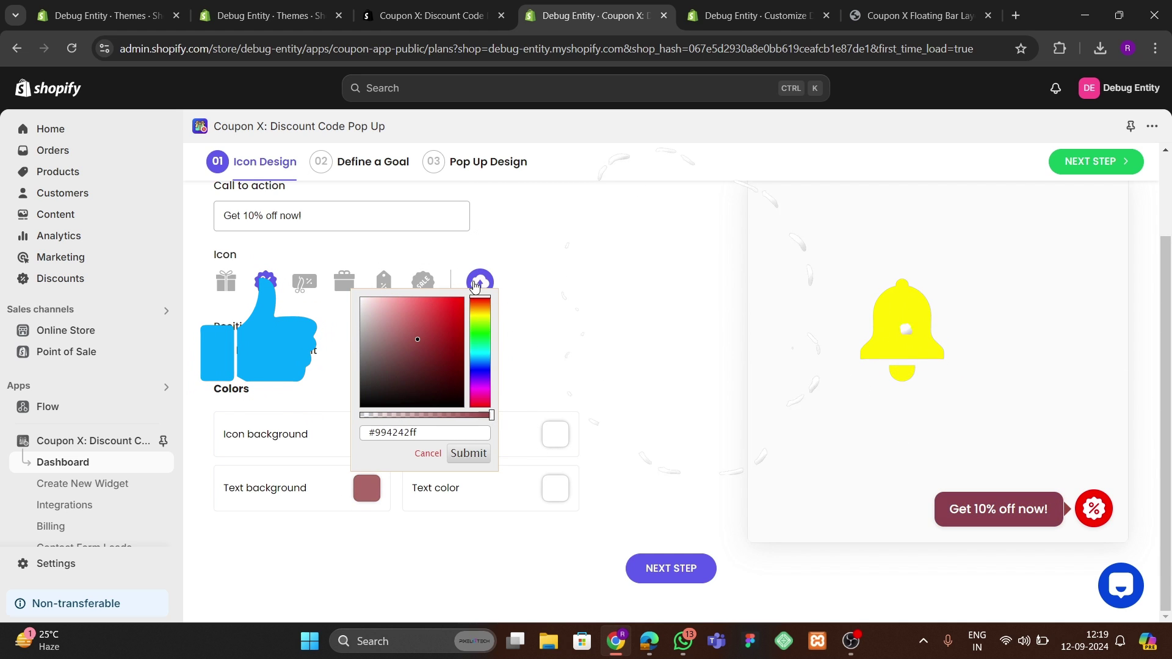
click(462, 297)
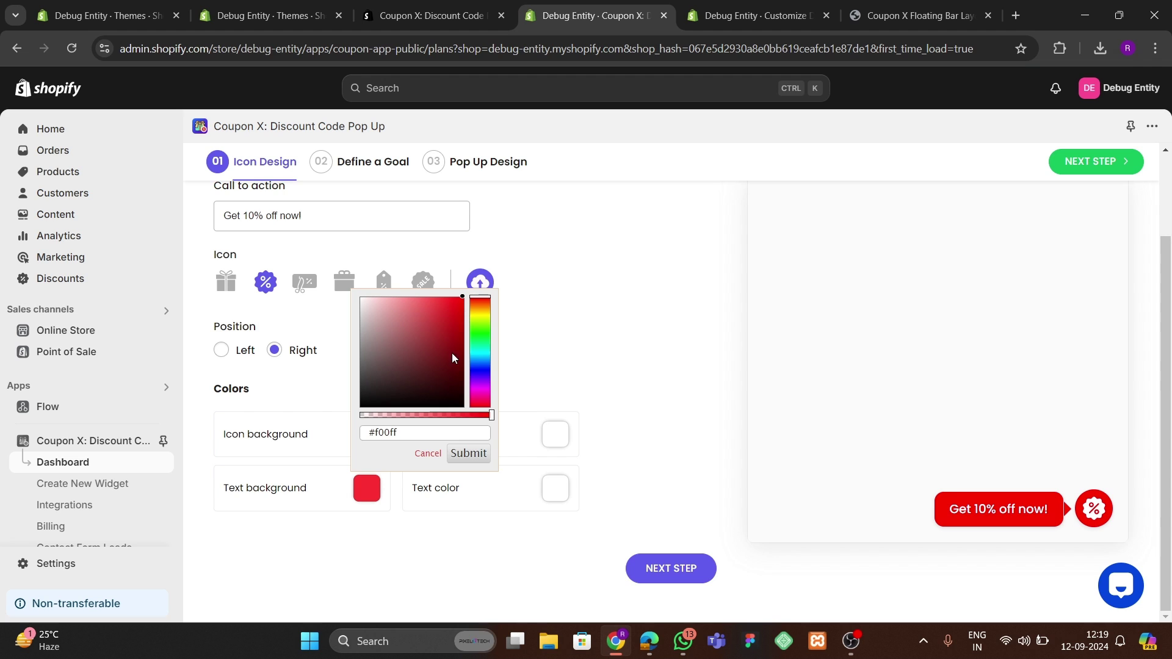
drag(480, 312, 481, 382)
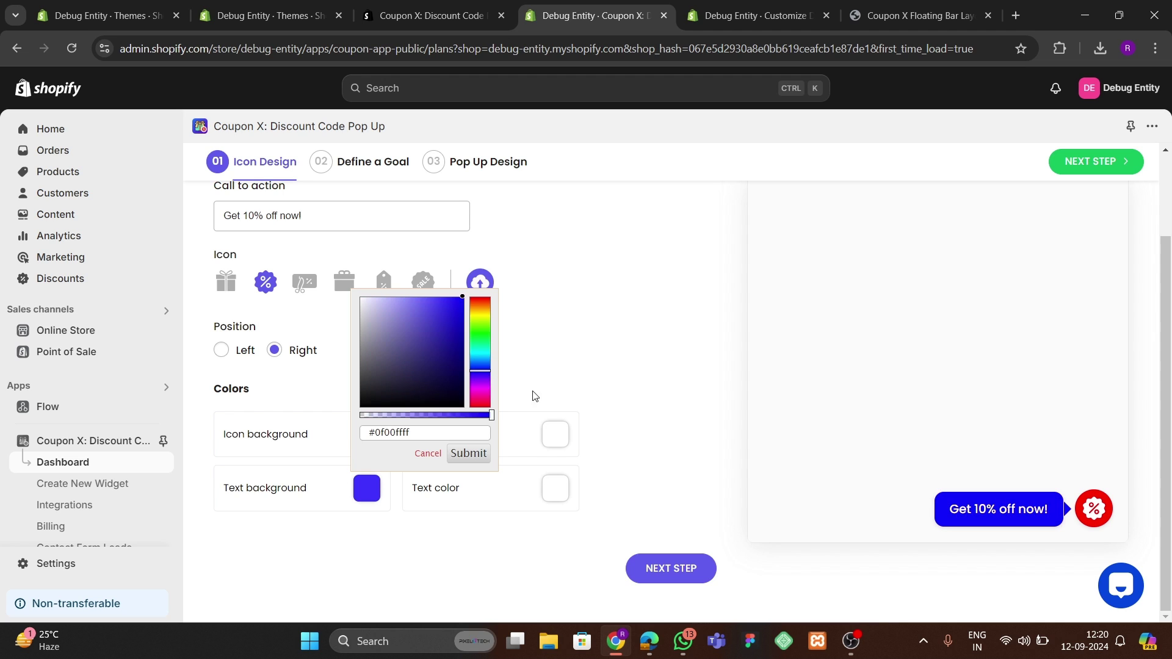
click(464, 531)
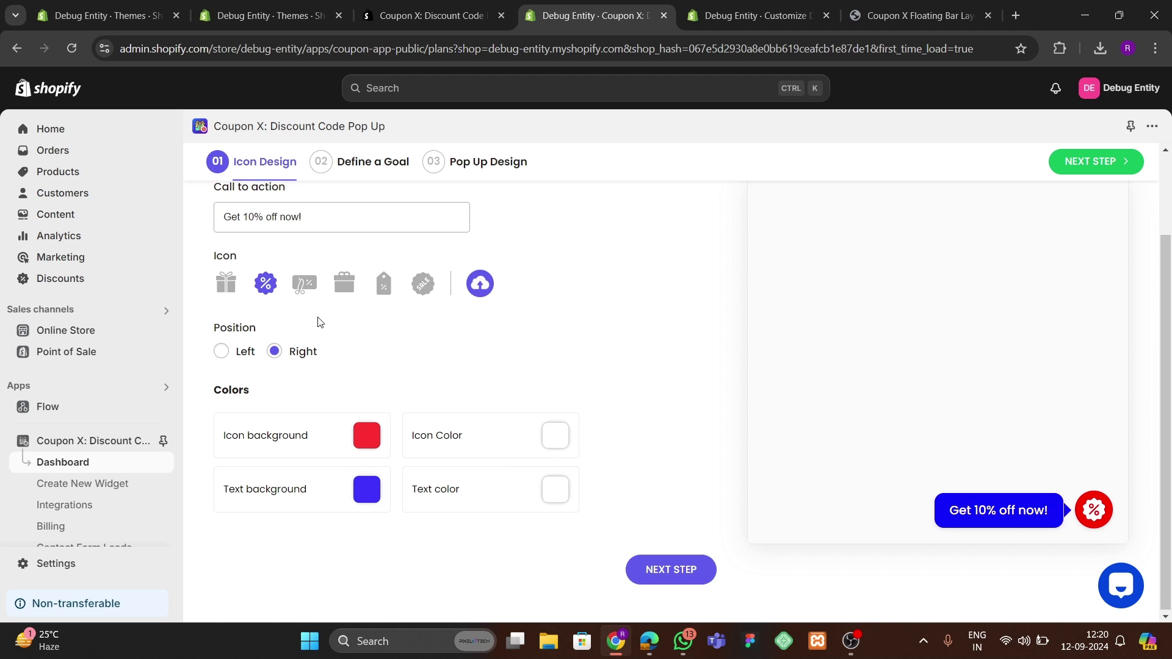
- Define the widget's goal as showing the coupon code right away, with a new Shopify discount created with Coupon X
scroll(311, 314, up, 3)
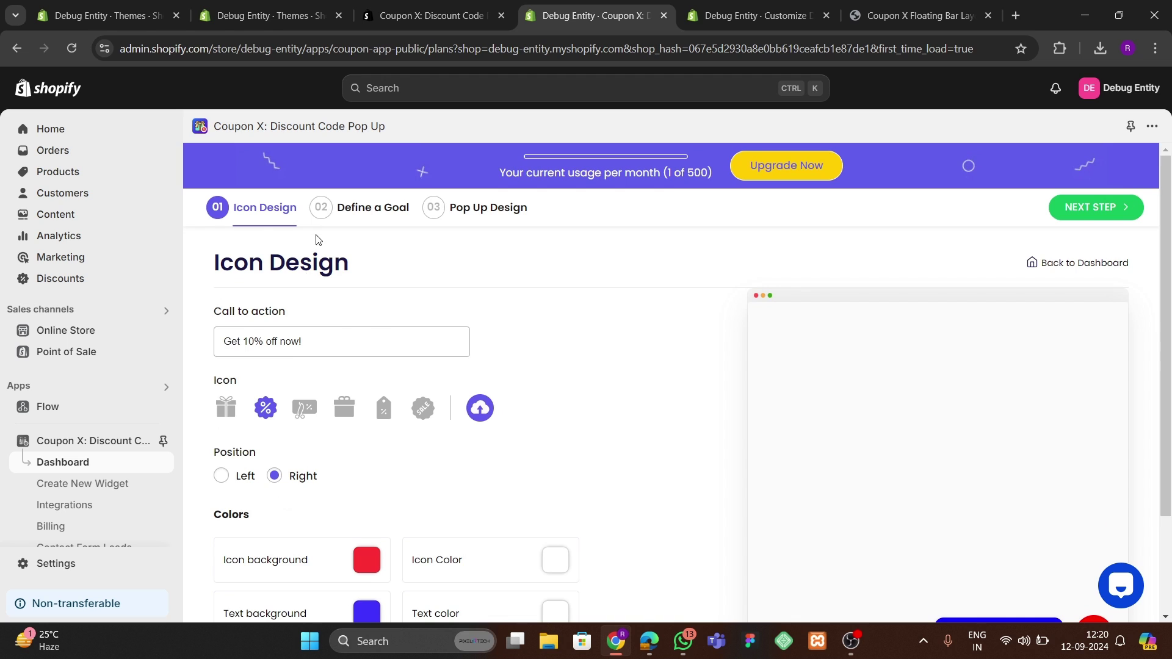
click(349, 223)
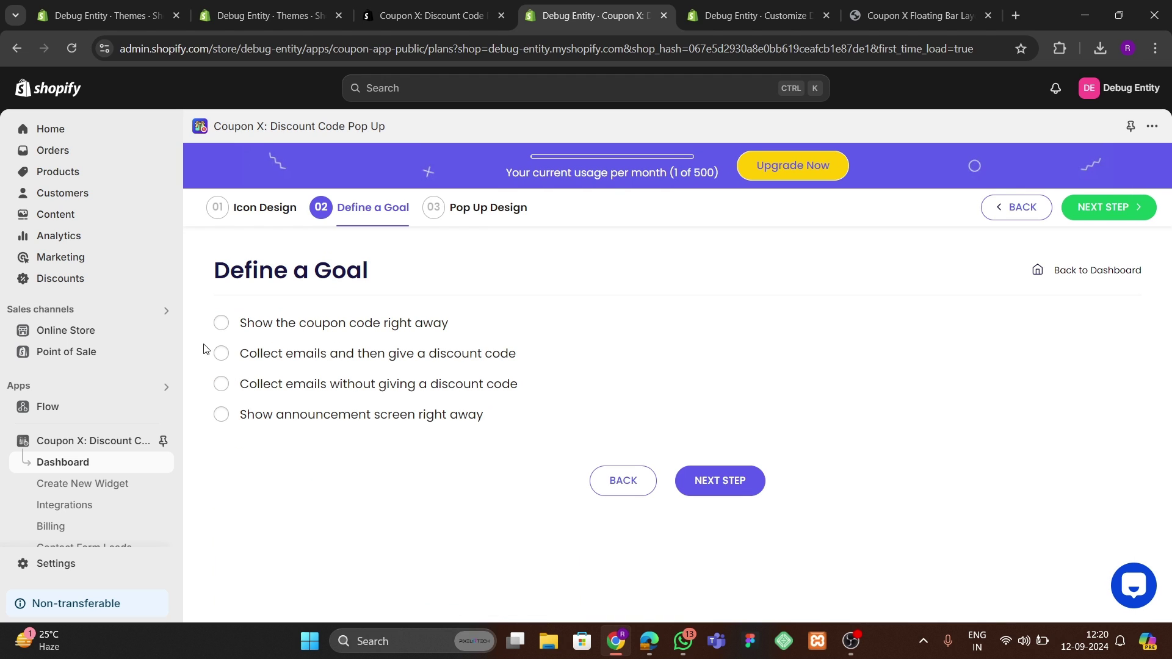
click(221, 323)
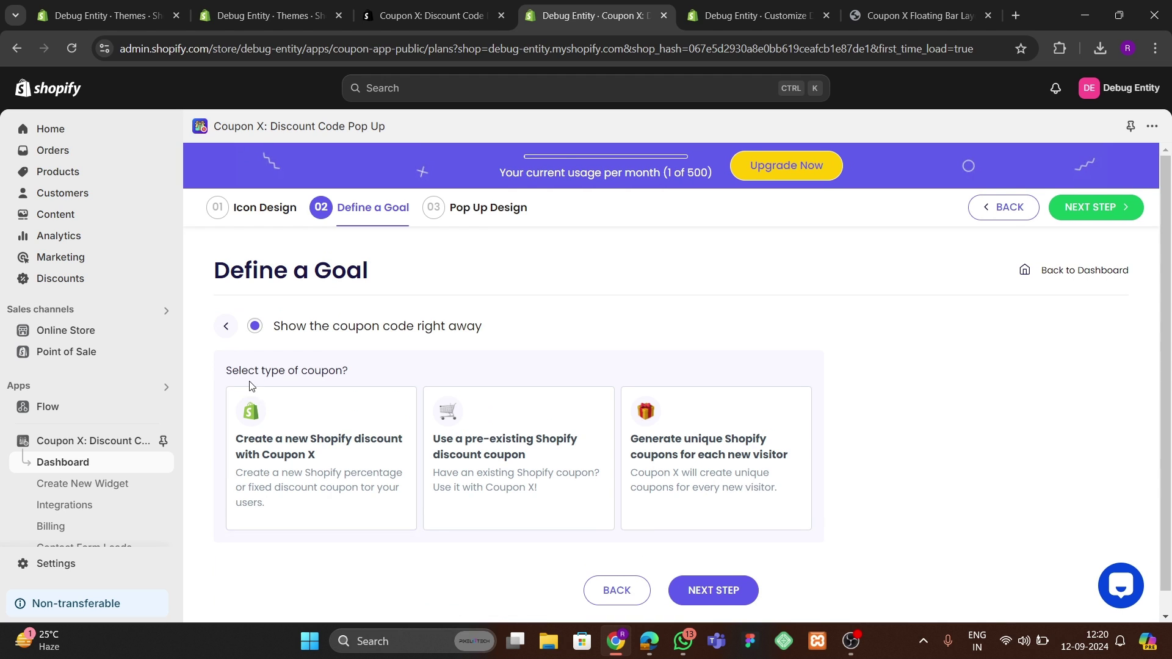
click(311, 456)
- Enter DISCOUNT10 as the discount code, keep the Percentage type and set the discount value to 10
scroll(311, 407, down, 3)
key(ctrl+a)
key(BackSpace)
text(DI)
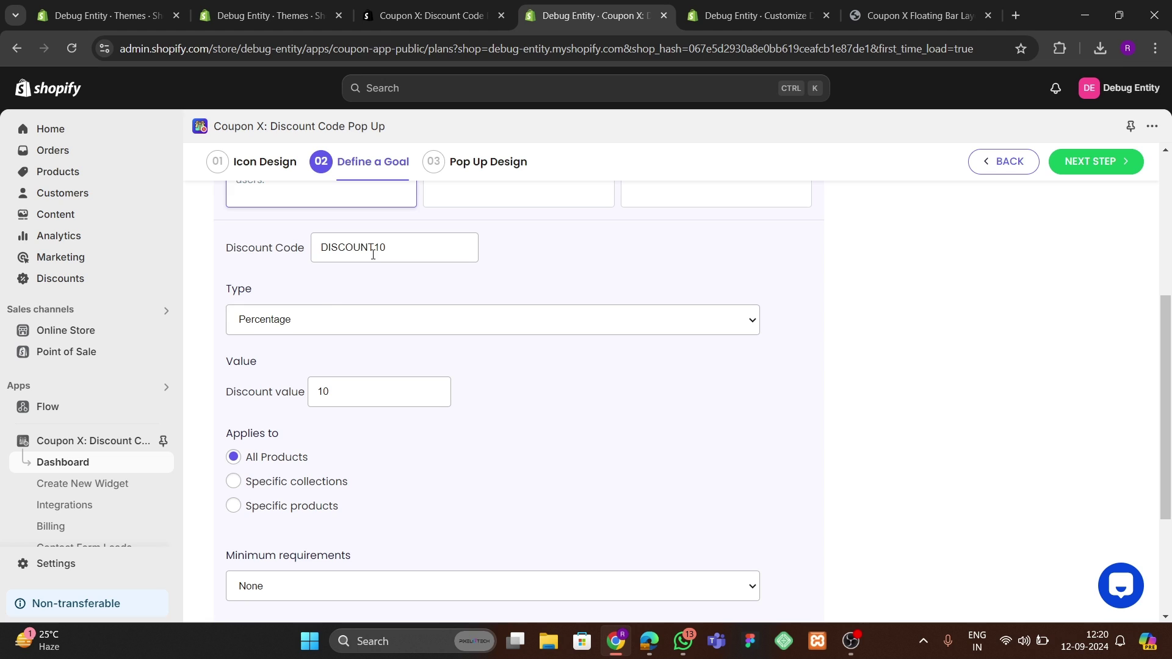
click(299, 324)
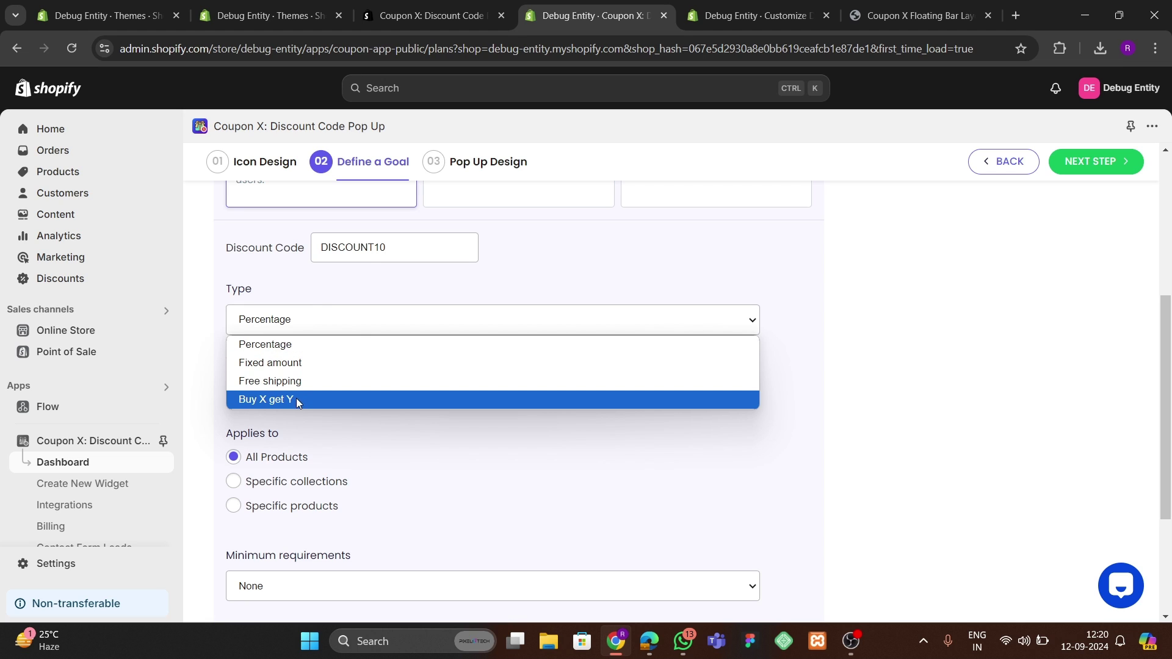
click(306, 304)
click(339, 392)
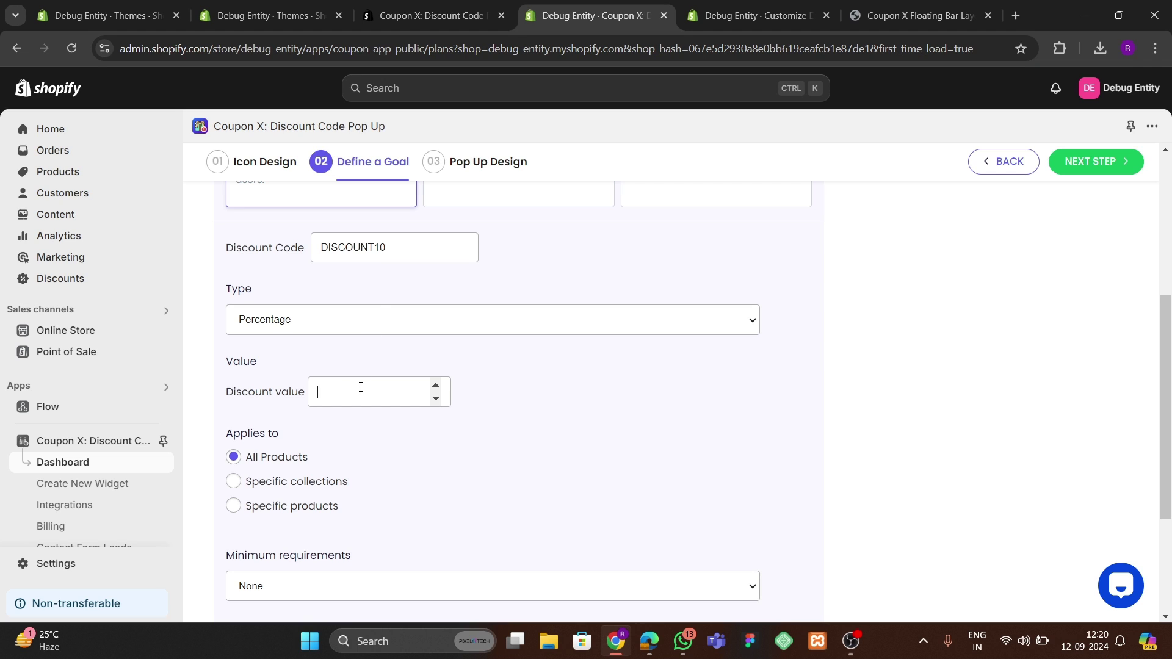
- Try applying the discount to specific collections and specific products, and set it back to All Products
scroll(293, 493, down, 3)
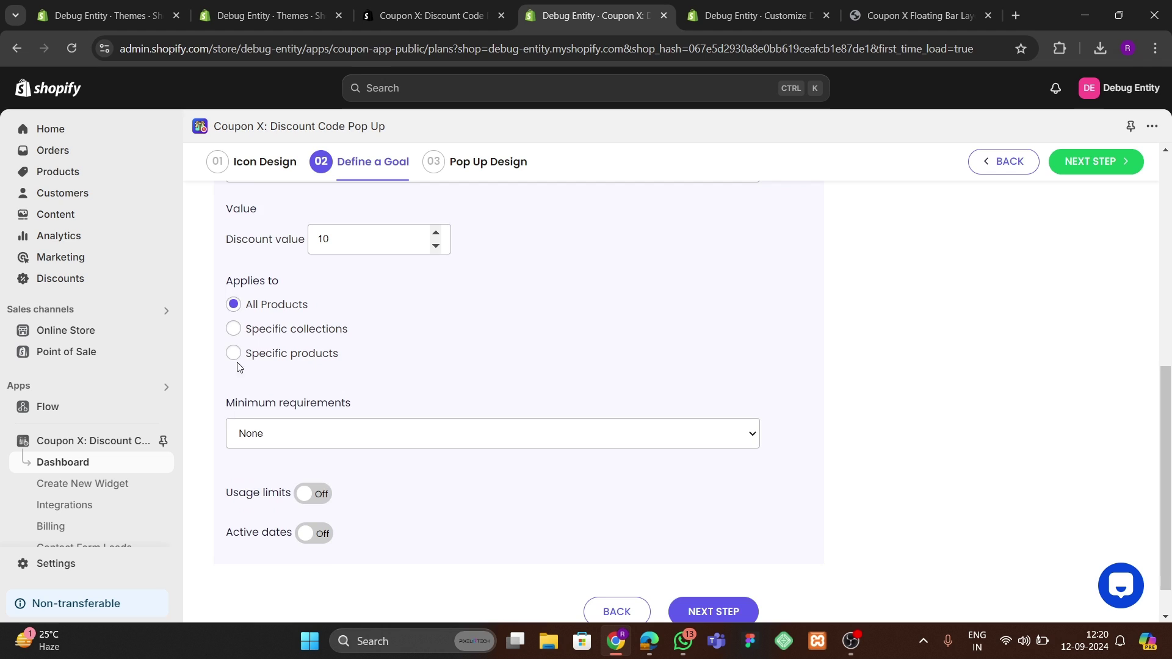
click(233, 329)
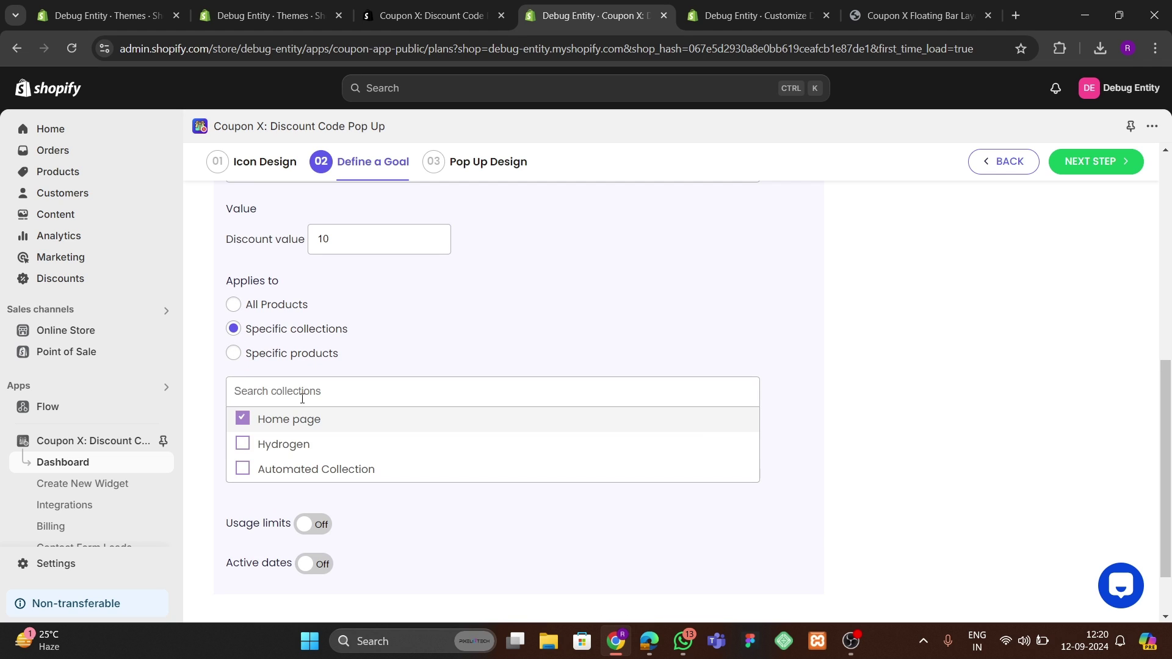
click(296, 366)
click(234, 353)
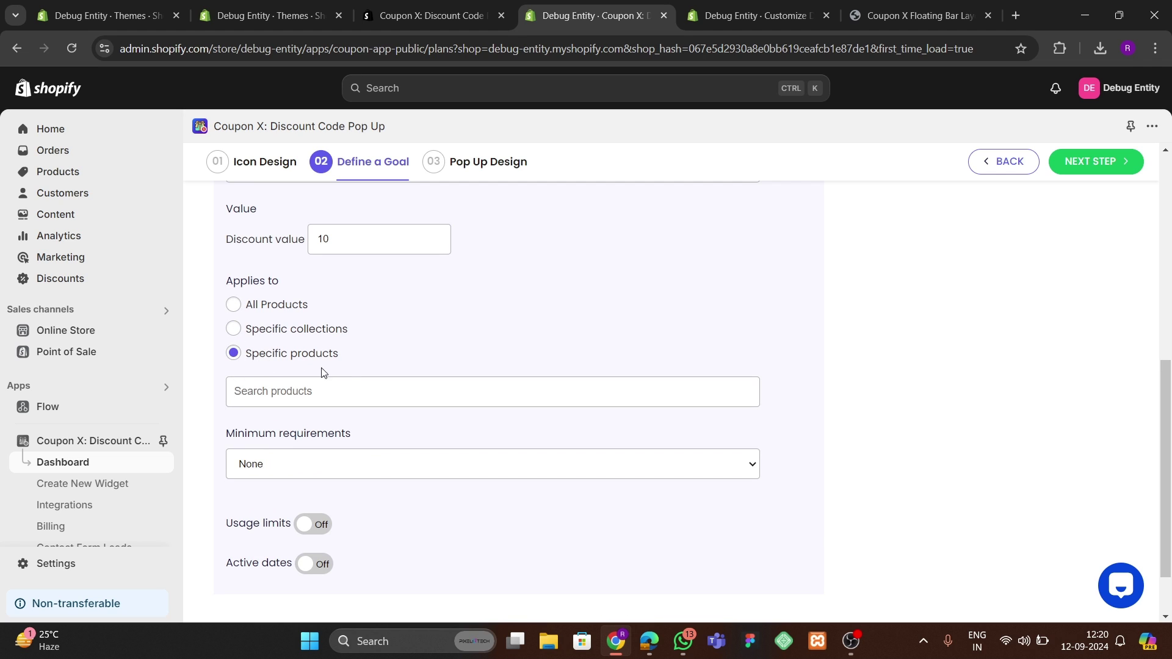
click(247, 308)
- Leave minimum requirements at None with usage limits and active dates off, and continue to the Pop Up Design stage
click(305, 434)
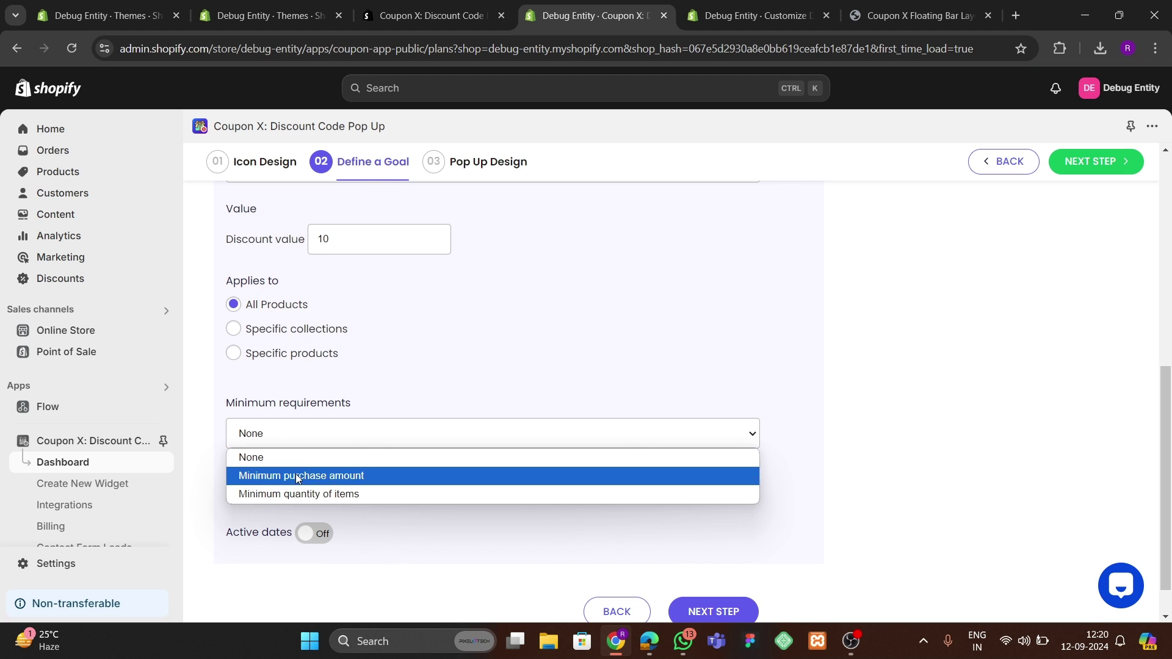
click(303, 437)
scroll(328, 483, down, 1)
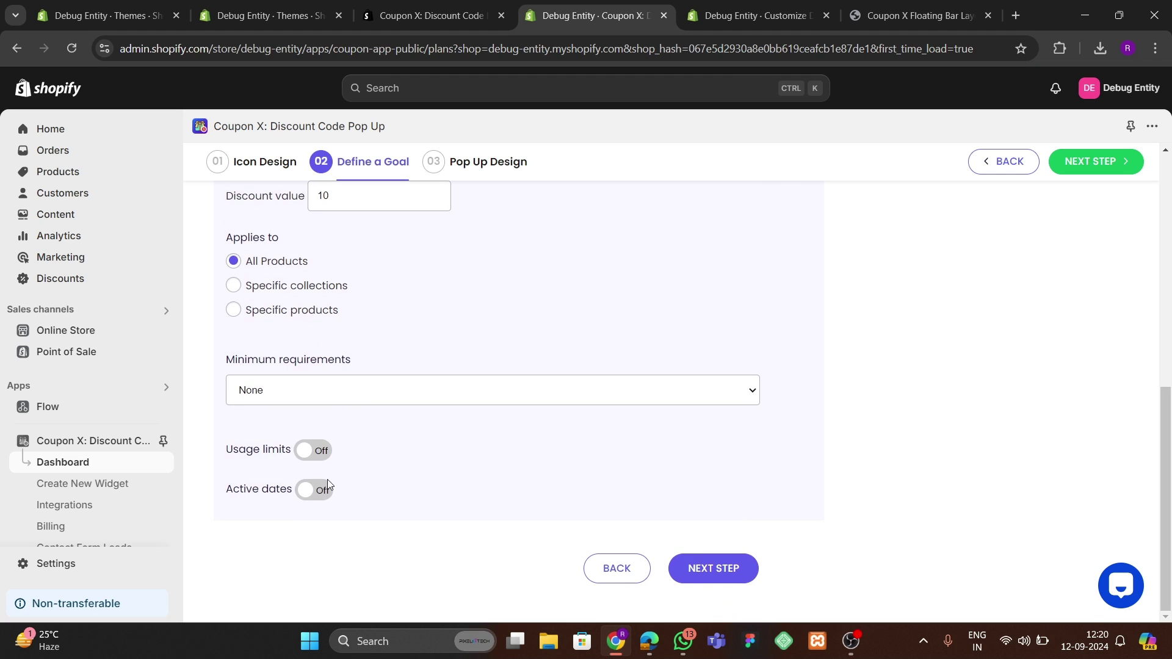
click(309, 452)
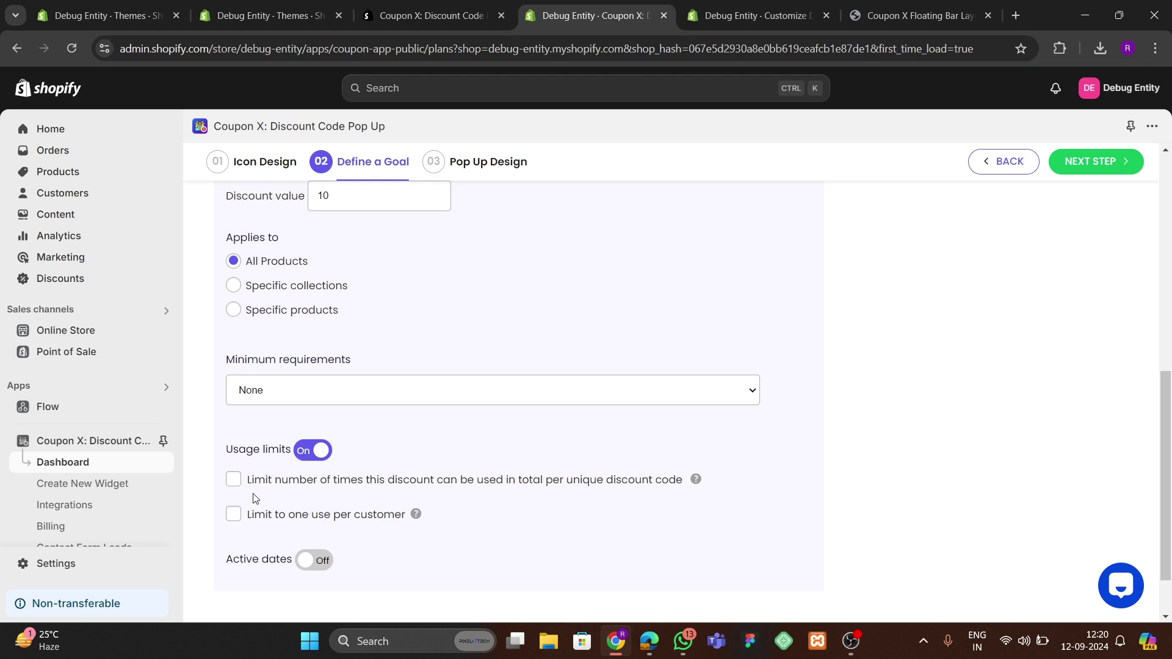
click(310, 455)
click(316, 492)
click(316, 491)
click(711, 567)
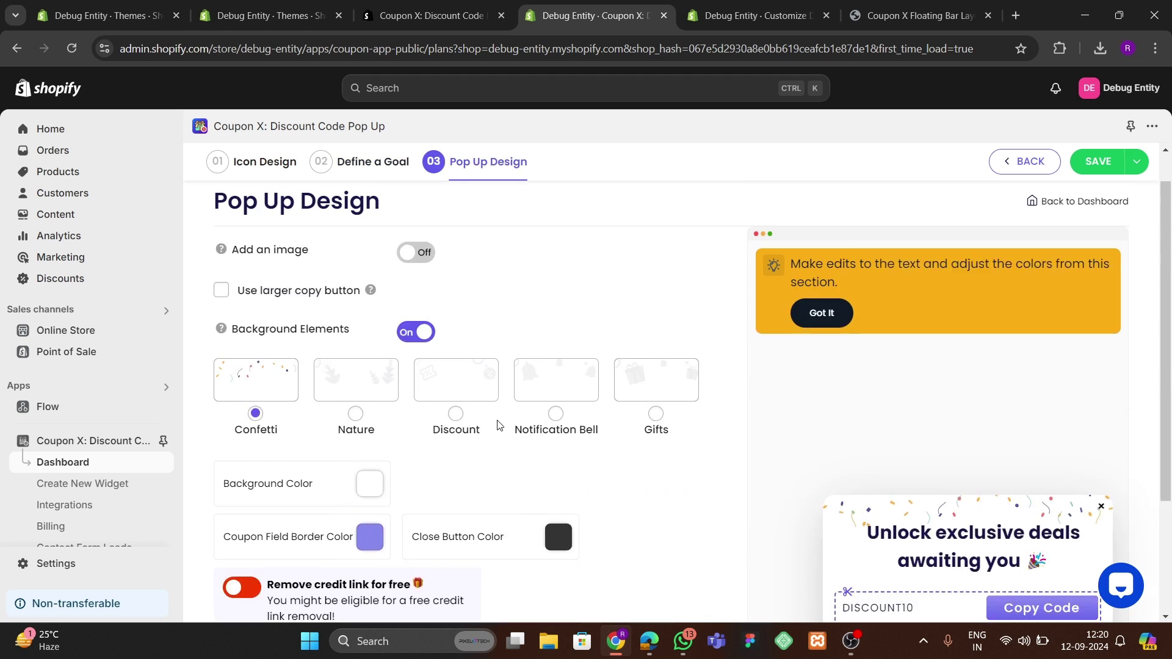
- Try the Nature, Discount, Notification Bell and Gifts background elements for the pop-up and return to Confetti
scroll(452, 437, down, 3)
click(381, 272)
click(467, 282)
click(542, 284)
click(630, 310)
click(296, 275)
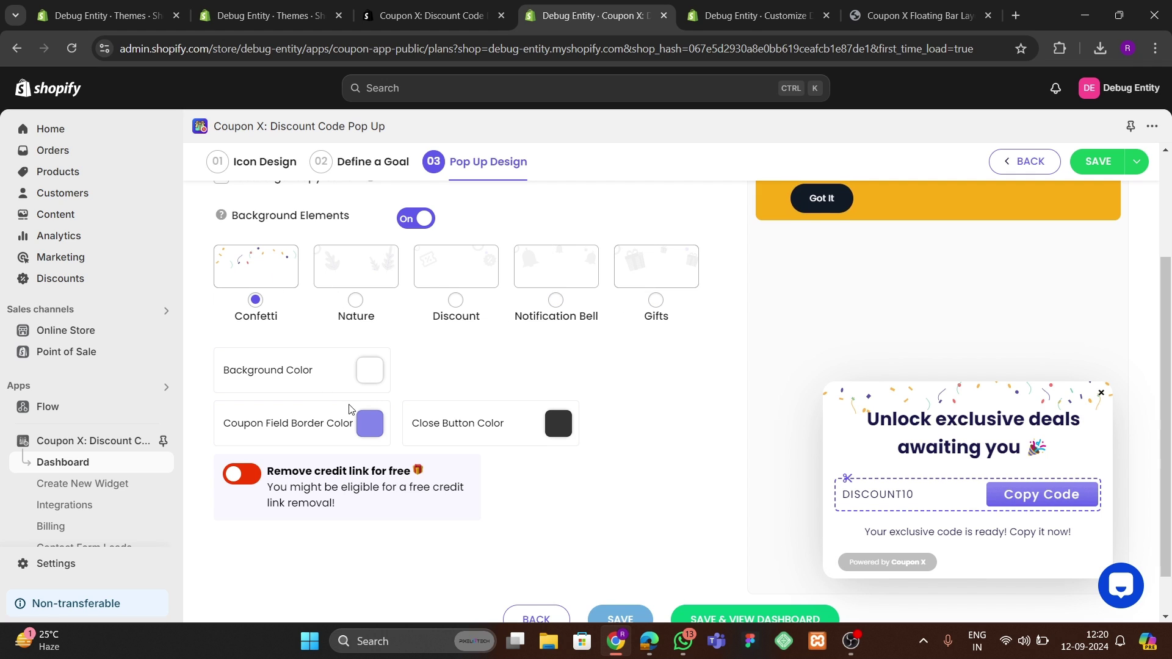
- Set the pop-up's background color to yellow #f7ff00ff
click(370, 370)
drag(398, 435, 481, 388)
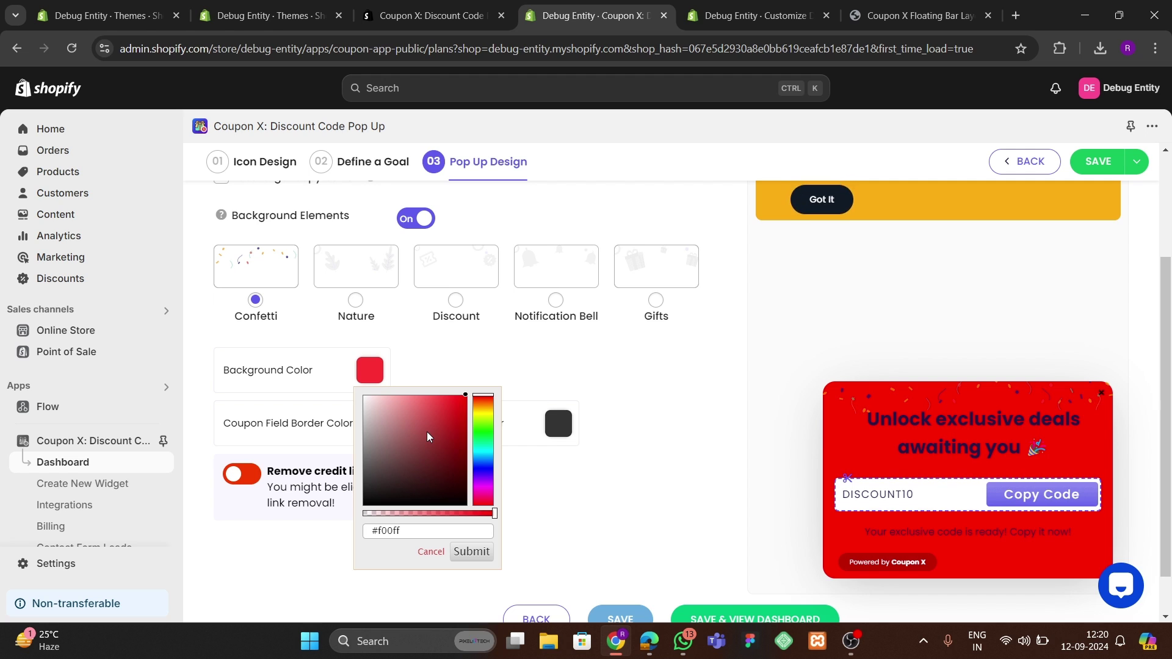
mouse_move(484, 414)
mouse_down()
mouse_move(484, 434)
mouse_move(485, 419)
mouse_up()
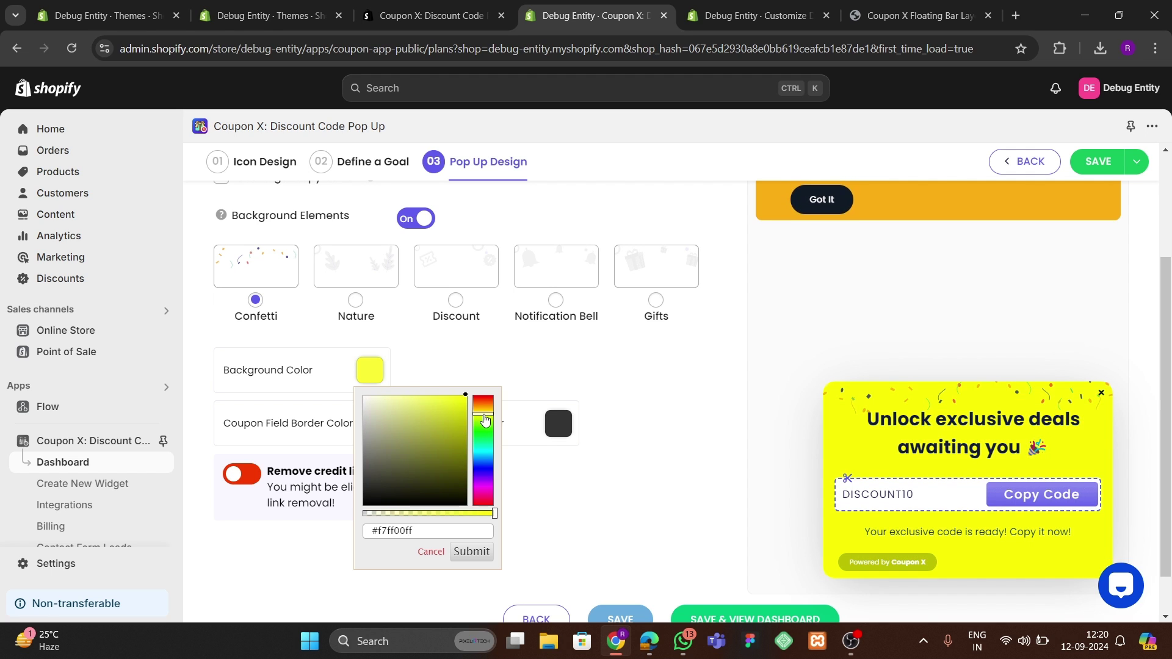
click(491, 348)
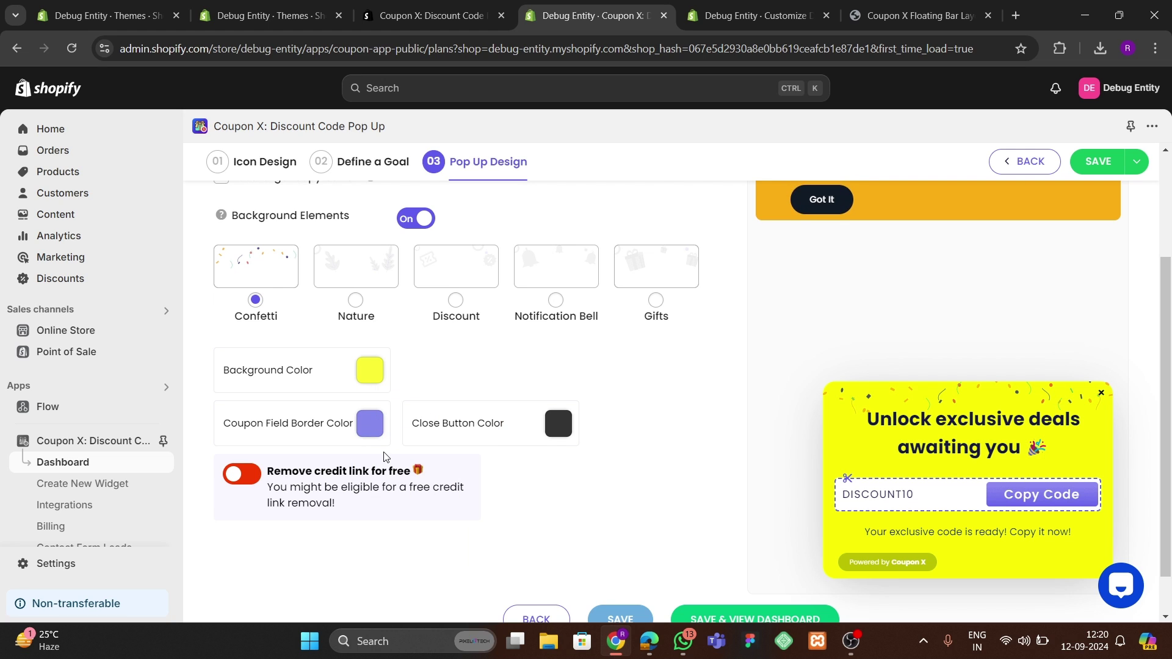
- Set the coupon field border color to grey #797979ff
click(371, 431)
drag(397, 493, 360, 510)
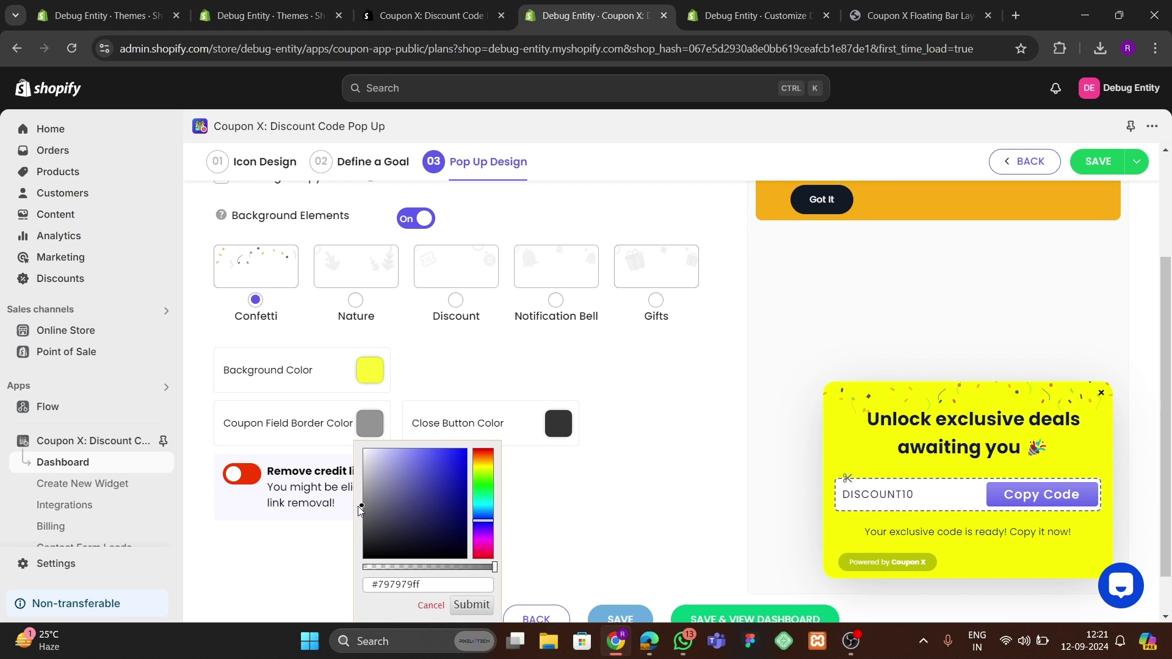
click(426, 391)
- Preview the other background elements against the yellow pop-up and reselect Confetti
click(357, 280)
click(465, 278)
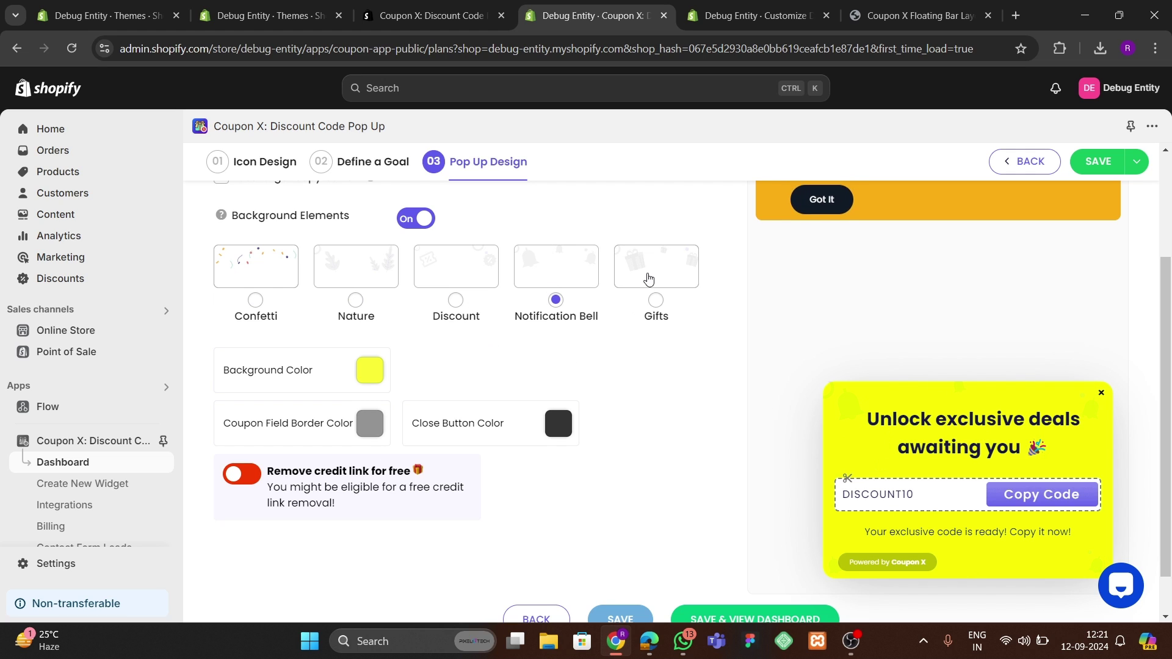
click(294, 322)
- Save the pop-up widget, return to the Coupon X dashboard and dismiss the Pro upgrade offer
scroll(612, 411, down, 1)
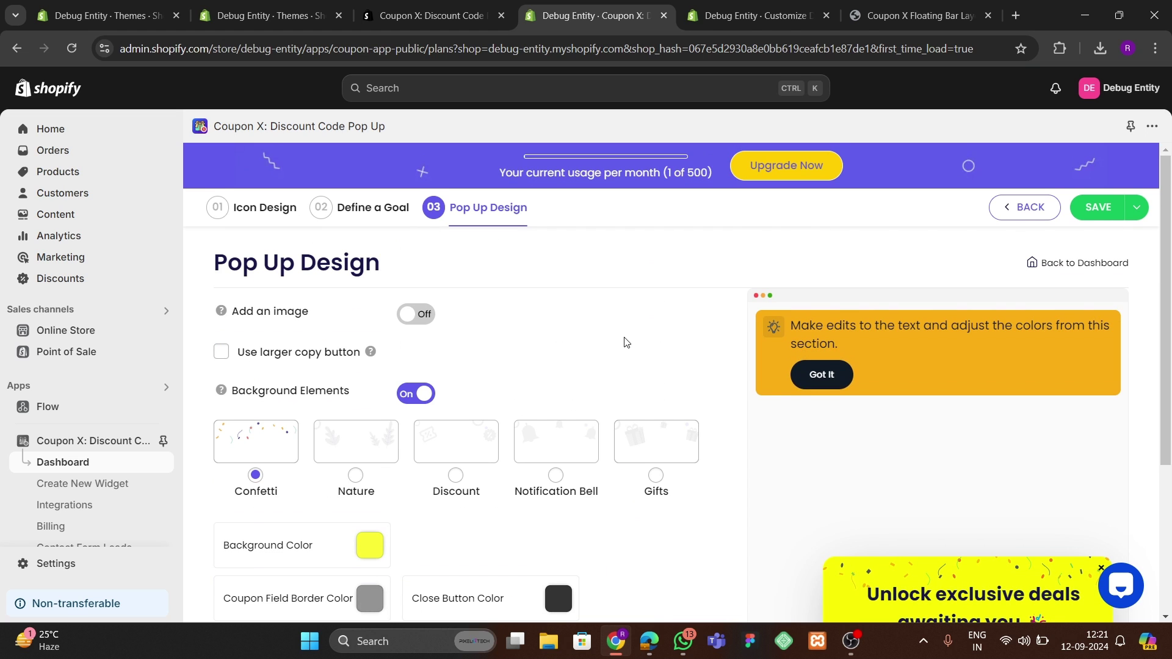
scroll(625, 345, down, 3)
click(754, 568)
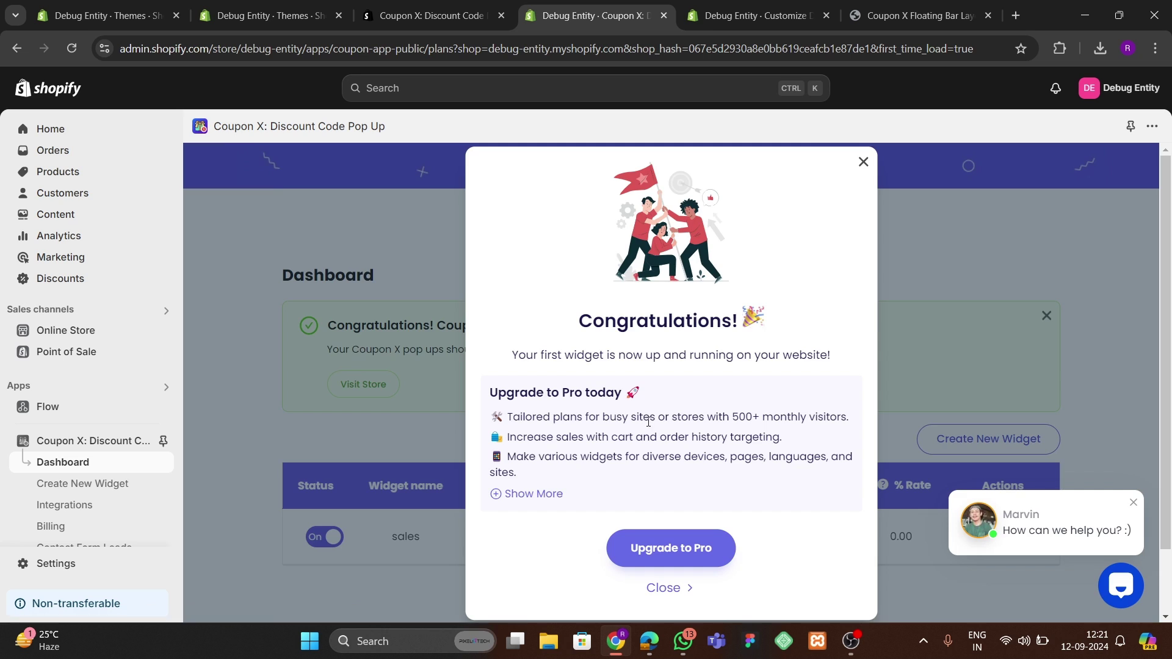
key(Escape)
click(437, 16)
click(537, 17)
click(688, 15)
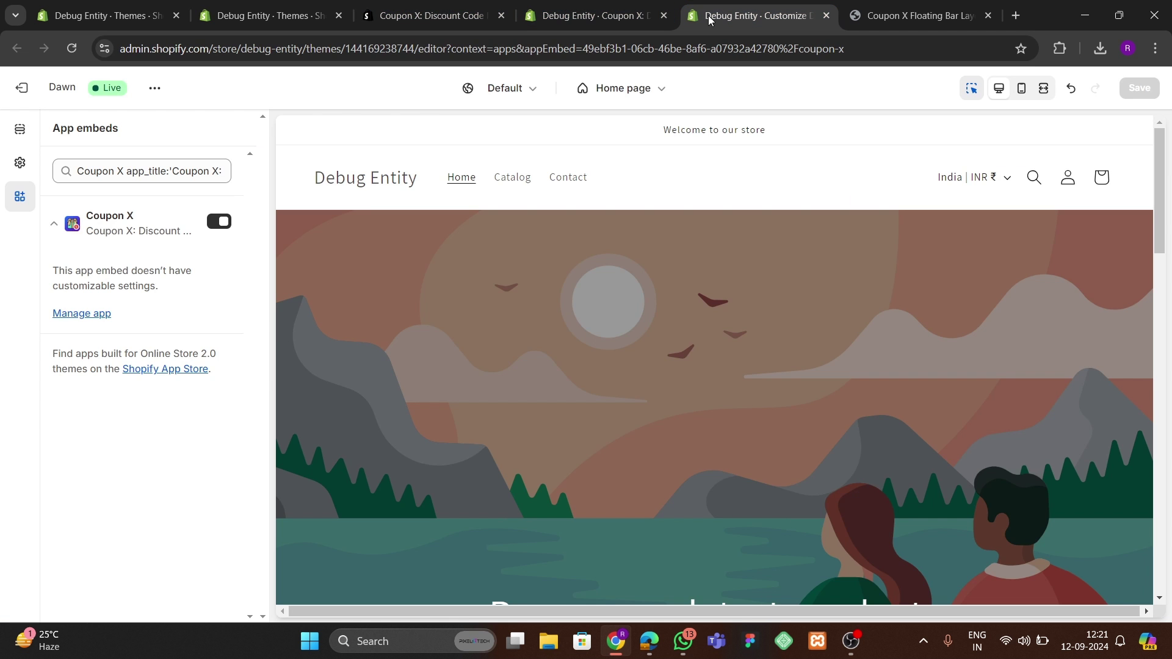
click(557, 18)
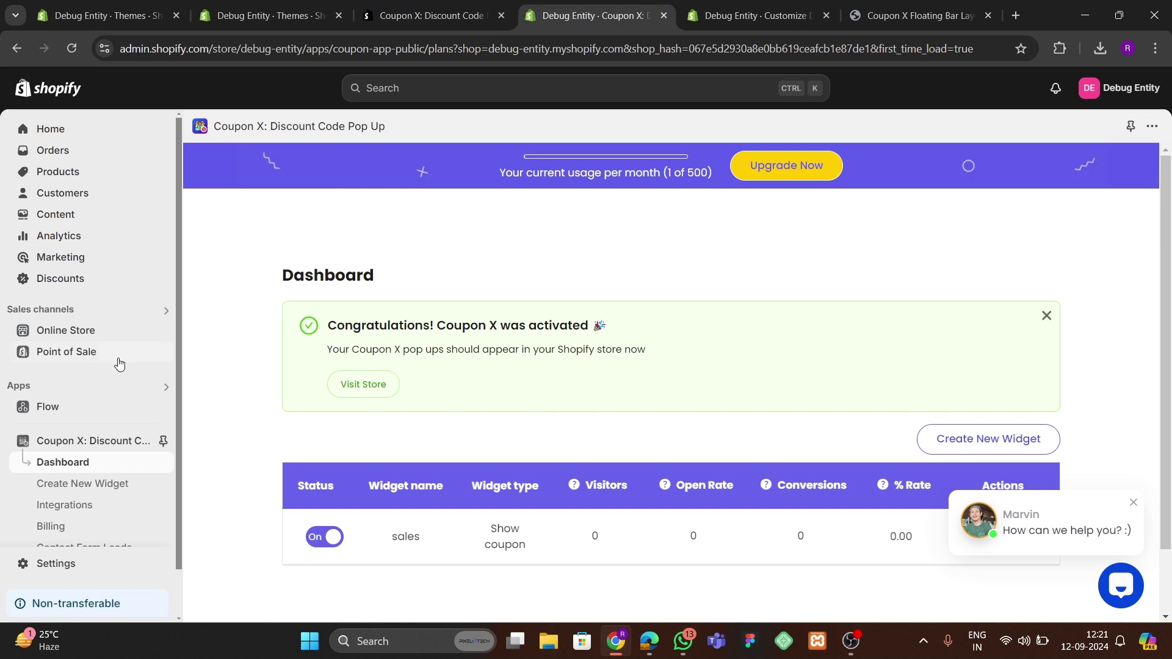
- Open the live online store and examine the coupon pop-up on its home page
click(162, 330)
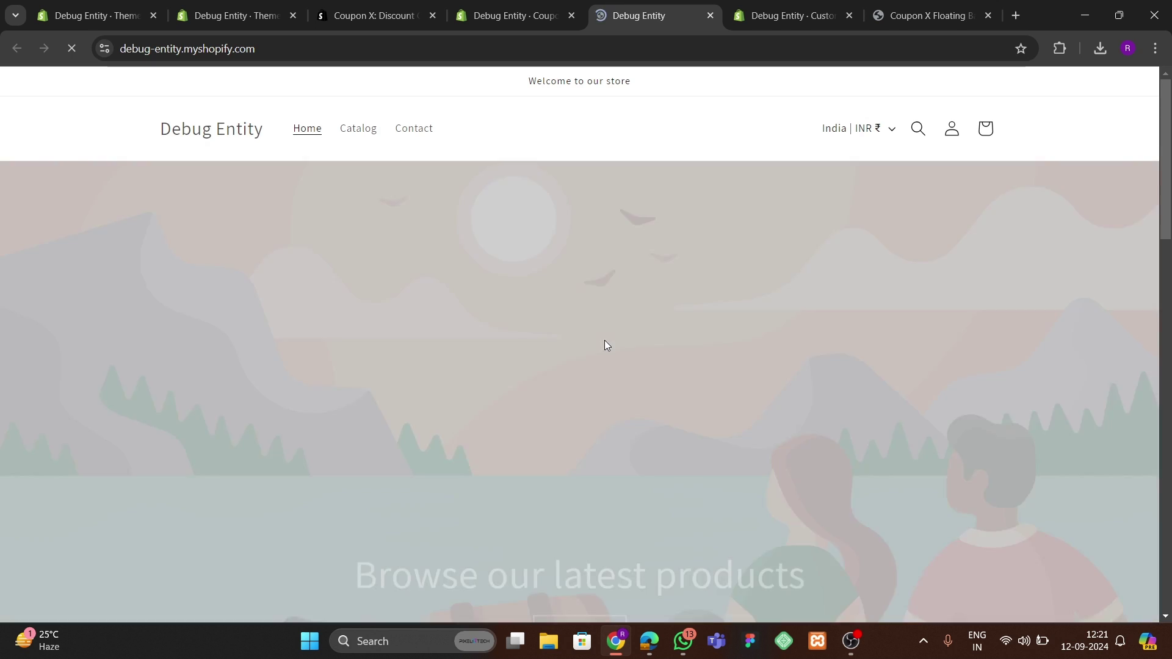
scroll(670, 425, down, 6)
scroll(669, 425, down, 6)
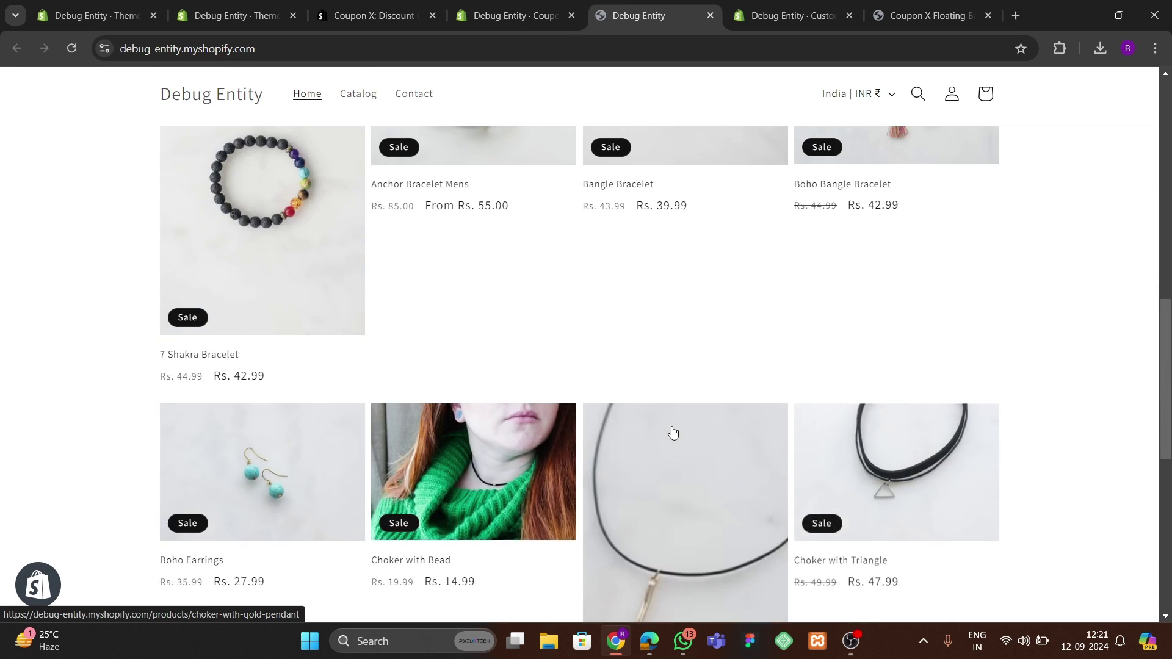
scroll(669, 425, up, 8)
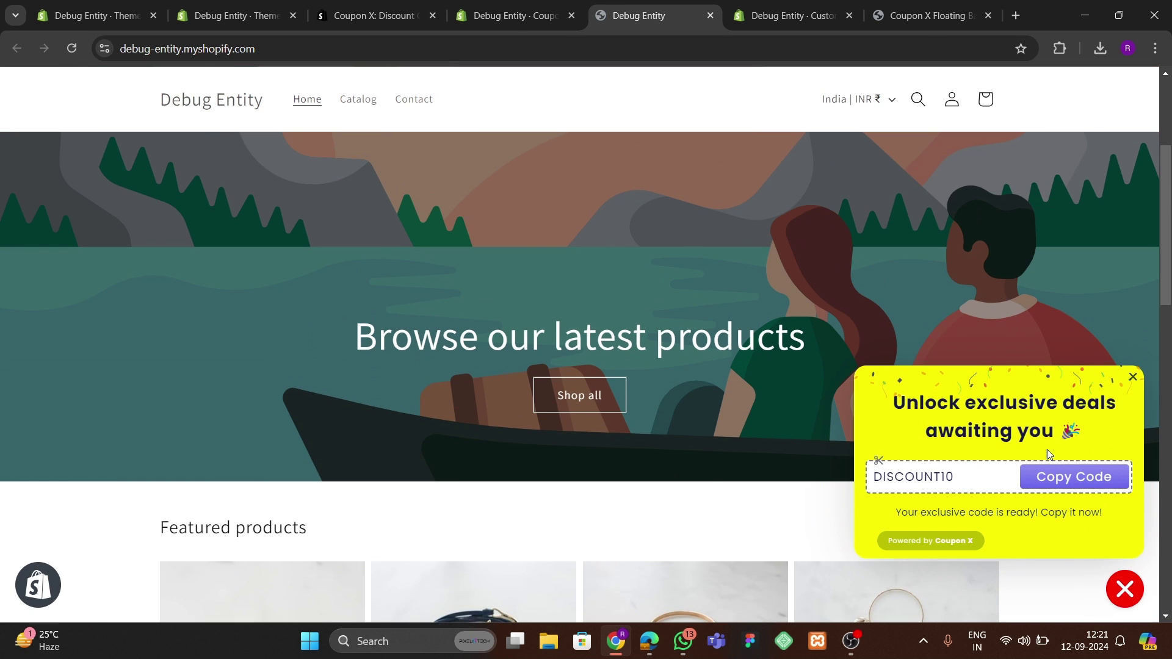
- Close and reopen the coupon pop-up on the storefront home page and copy its discount code
click(1130, 379)
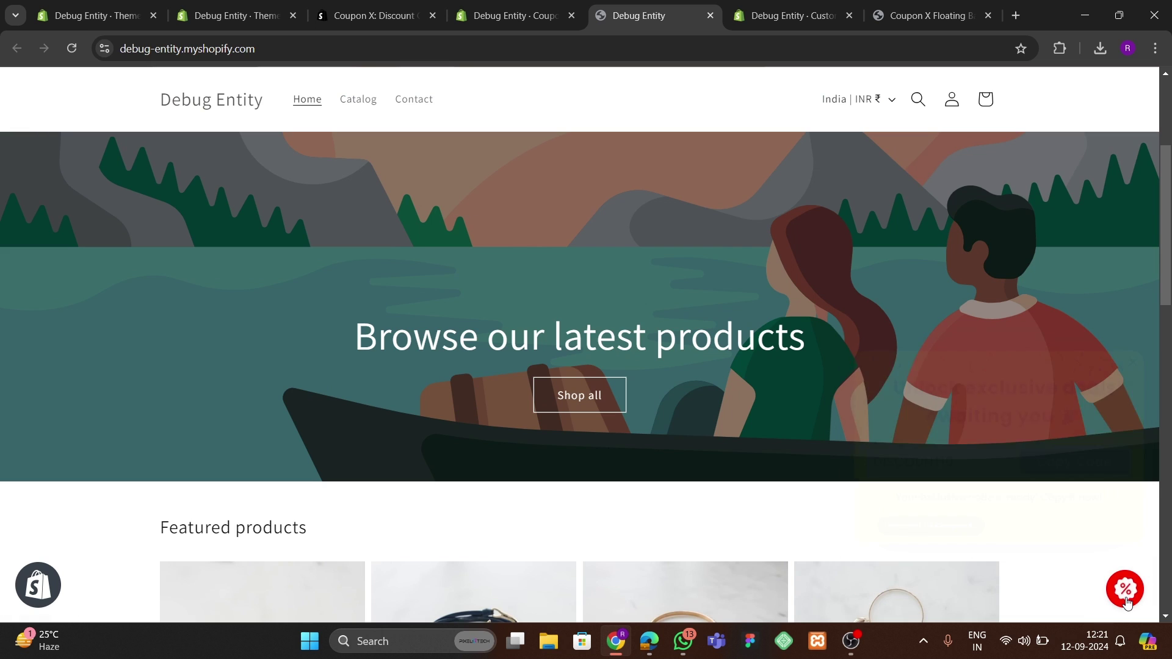
click(1126, 595)
click(1057, 480)
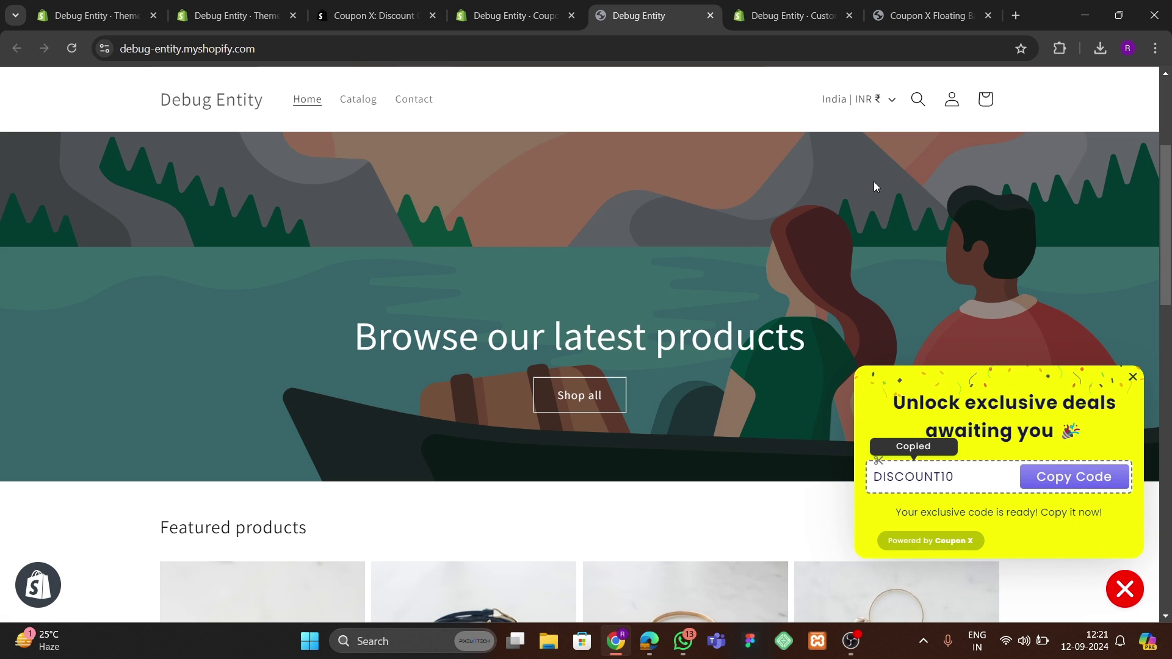
- Paste the copied code DISCOUNT10 into the address bar of the Coupon X Floating Bar demo page to check it
click(928, 15)
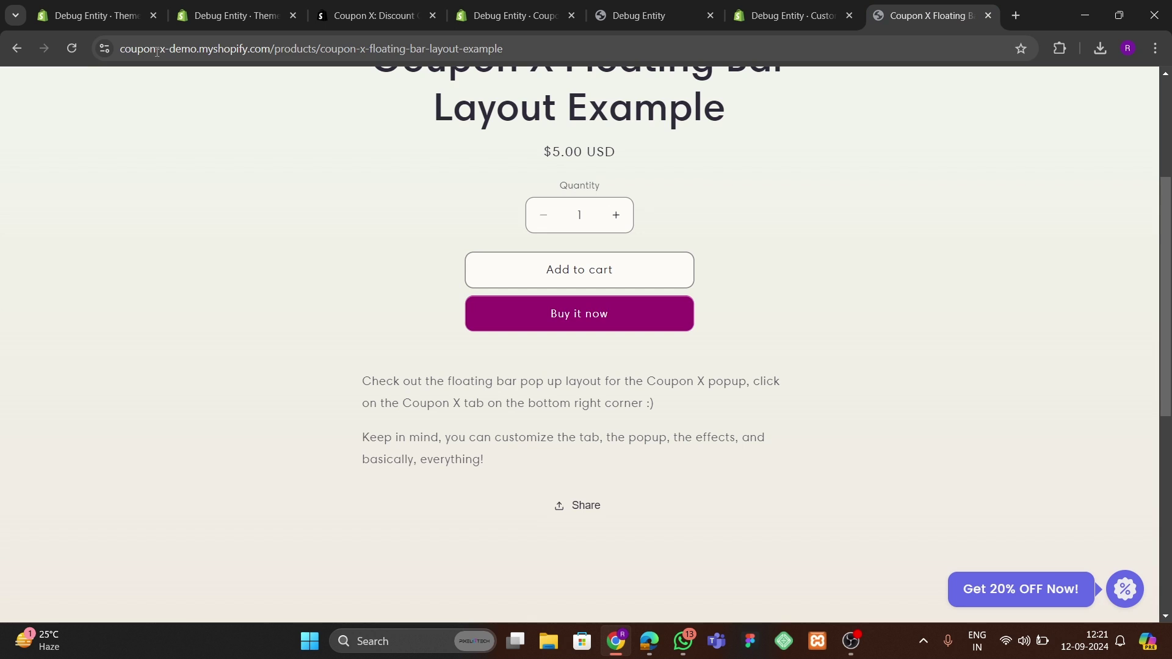
click(253, 49)
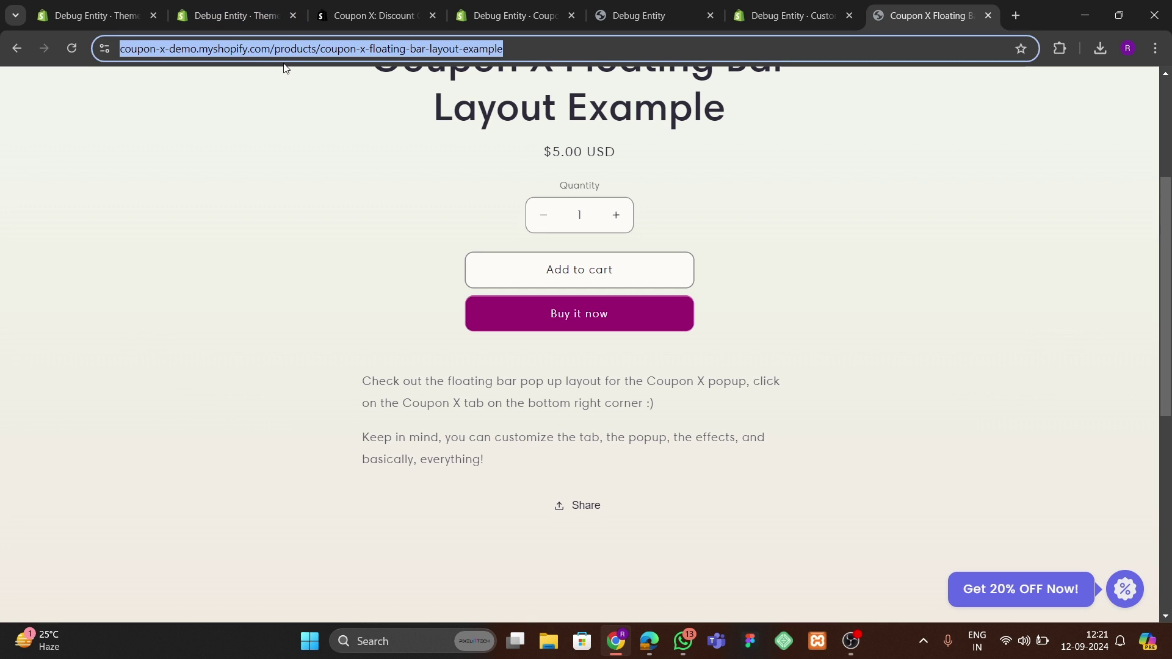
key(ctrl+v)
click(240, 254)
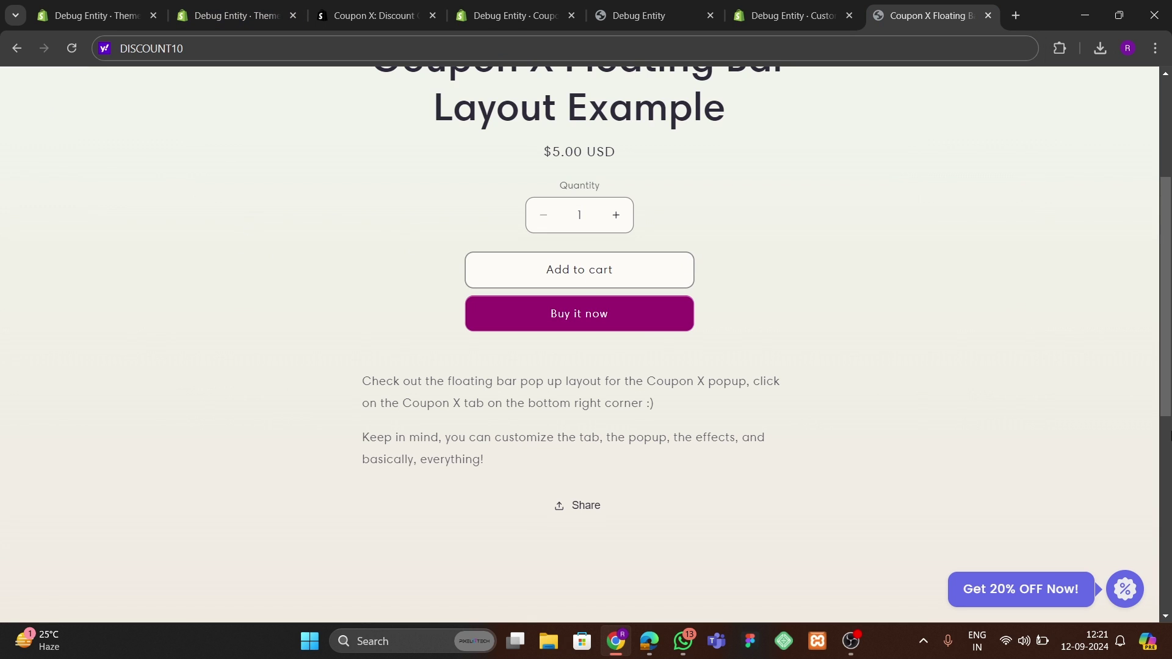
- Return to the Debug Entity storefront, look over its home page and close the coupon pop-up
click(648, 15)
scroll(1018, 484, down, 5)
scroll(1001, 482, up, 4)
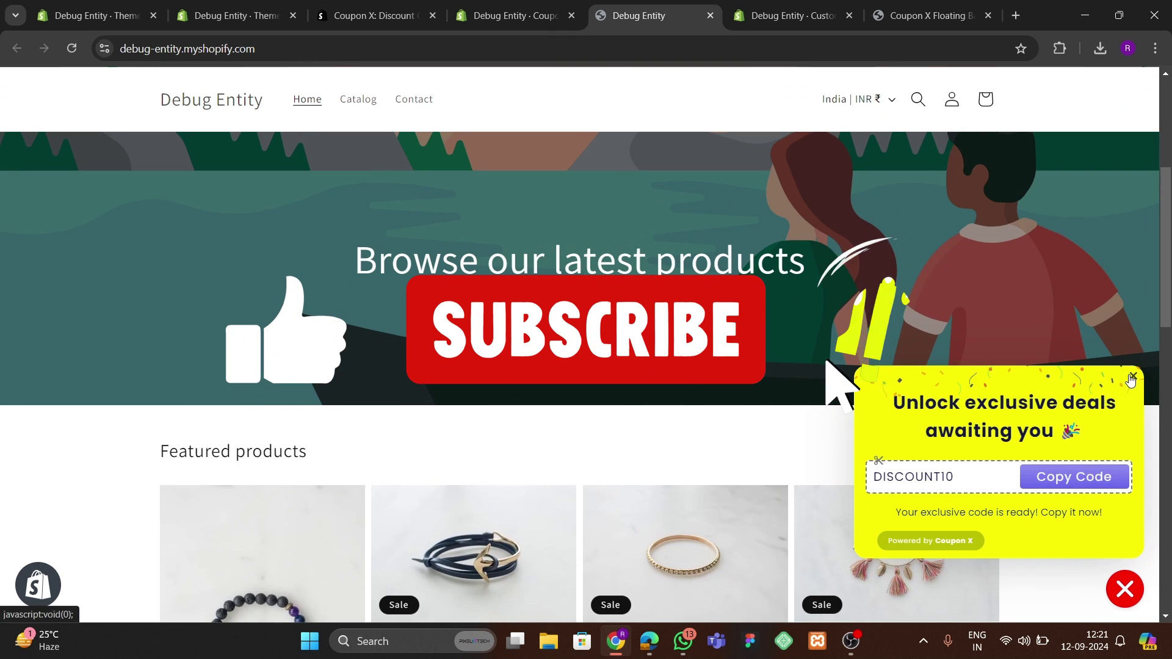
scroll(667, 384, down, 4)
scroll(667, 384, up, 4)
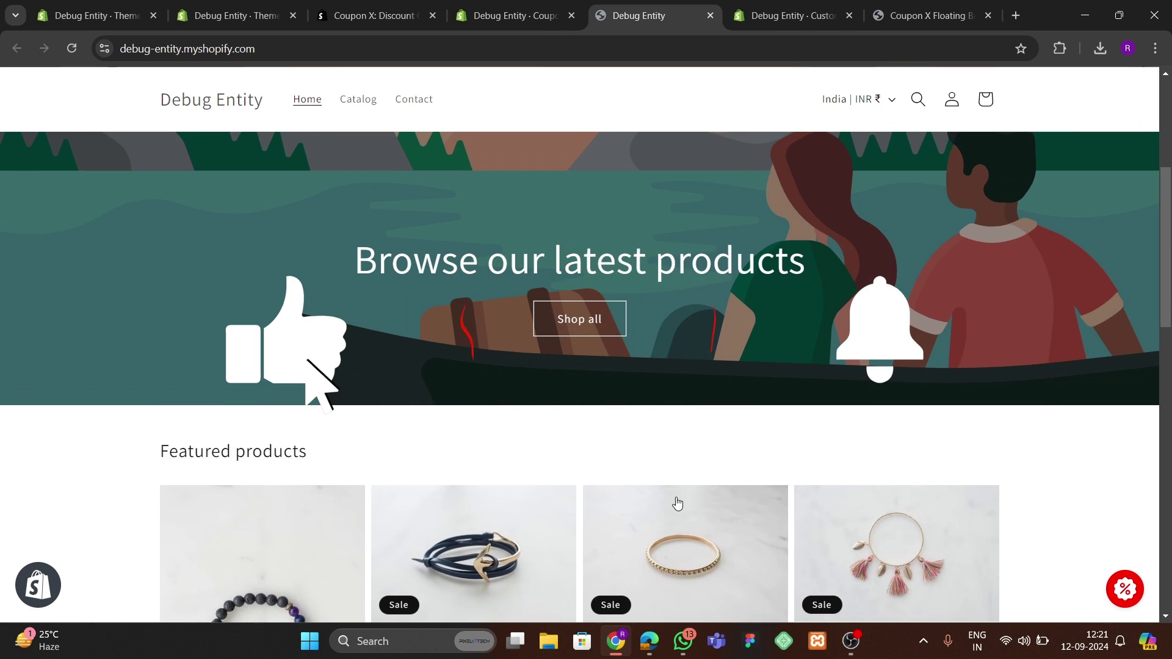
- View the Bangle Bracelet product page from the featured products and open the coupon pop-up there
click(697, 502)
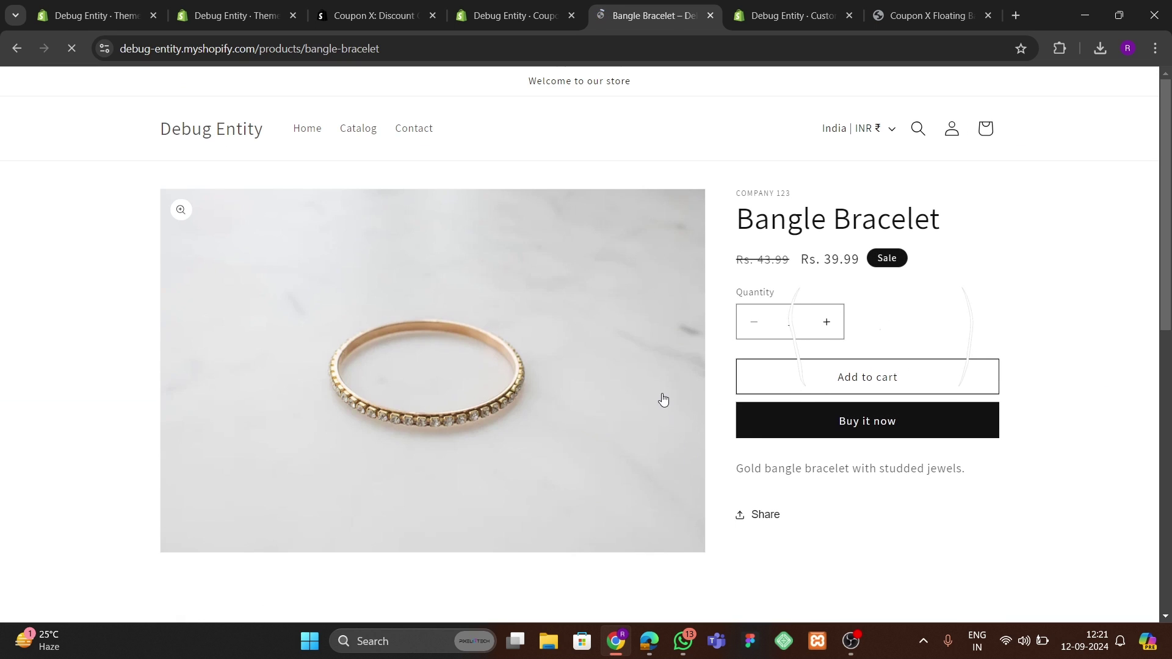
scroll(662, 397, down, 5)
scroll(667, 431, up, 5)
click(1126, 590)
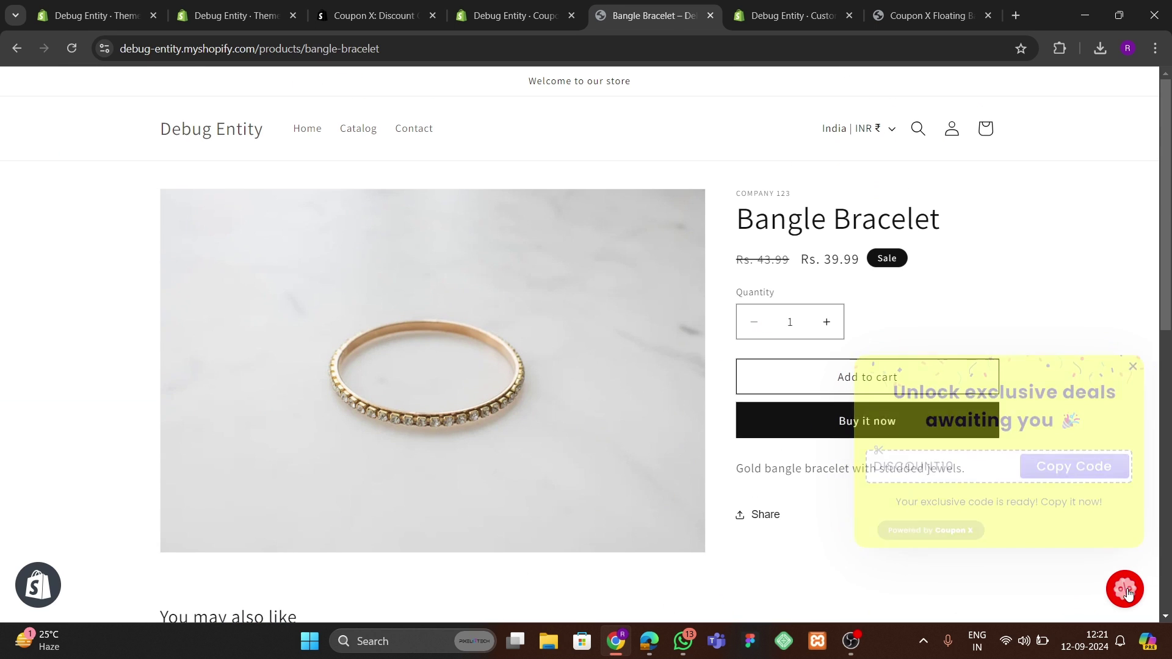